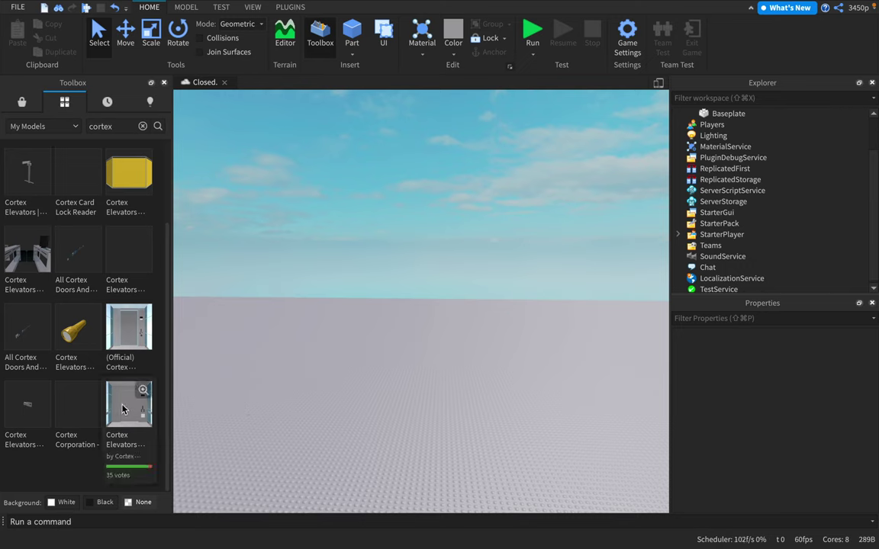
Insert the "(Official) Cortex Elevators Corp SmartDrive" elevator model from My Models into the workspace.
mouse_move(126, 336)
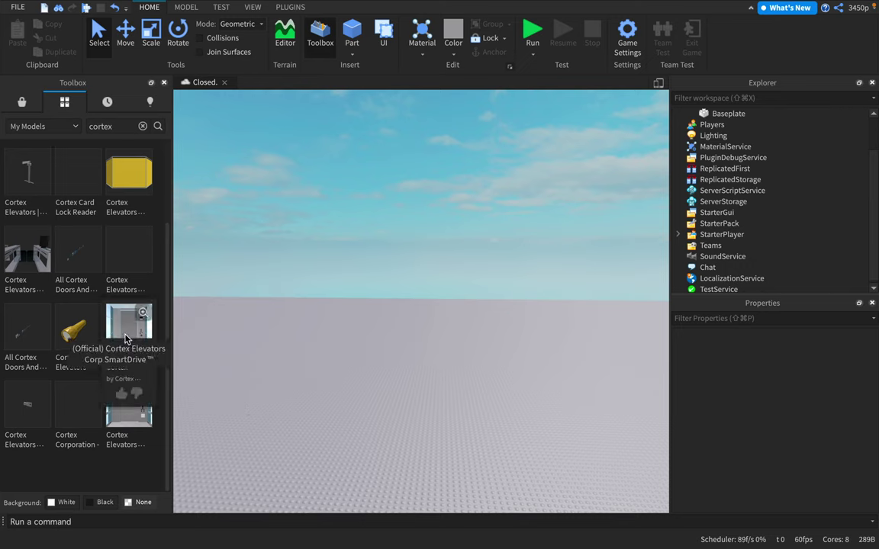
click(131, 324)
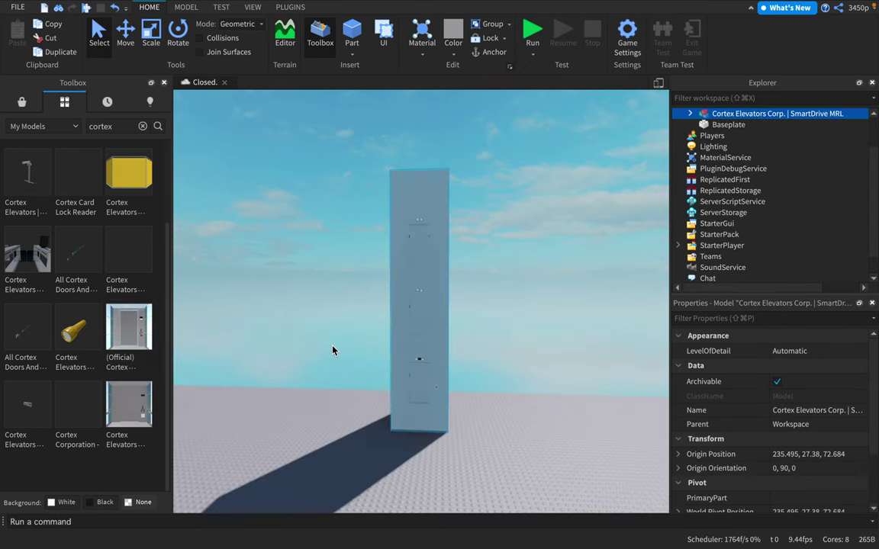
scroll(425, 427, down, 1)
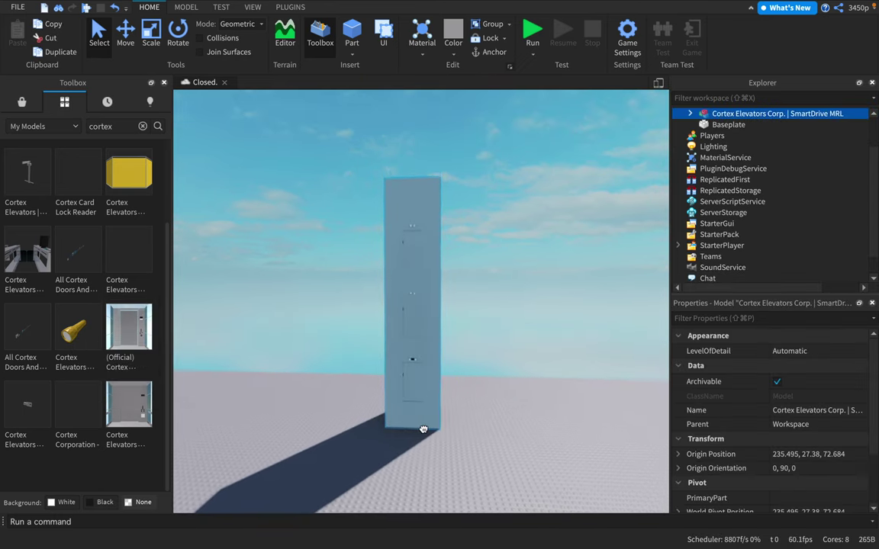
scroll(424, 429, down, 4)
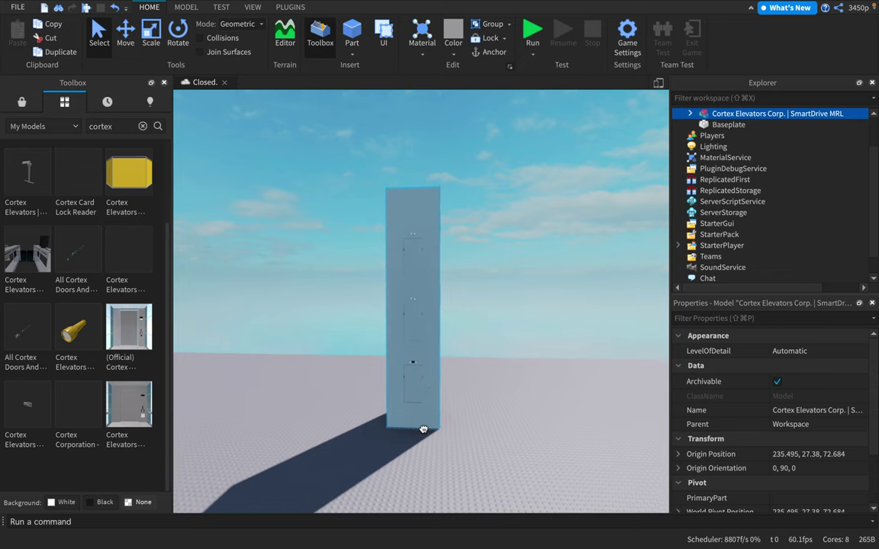
scroll(424, 429, down, 3)
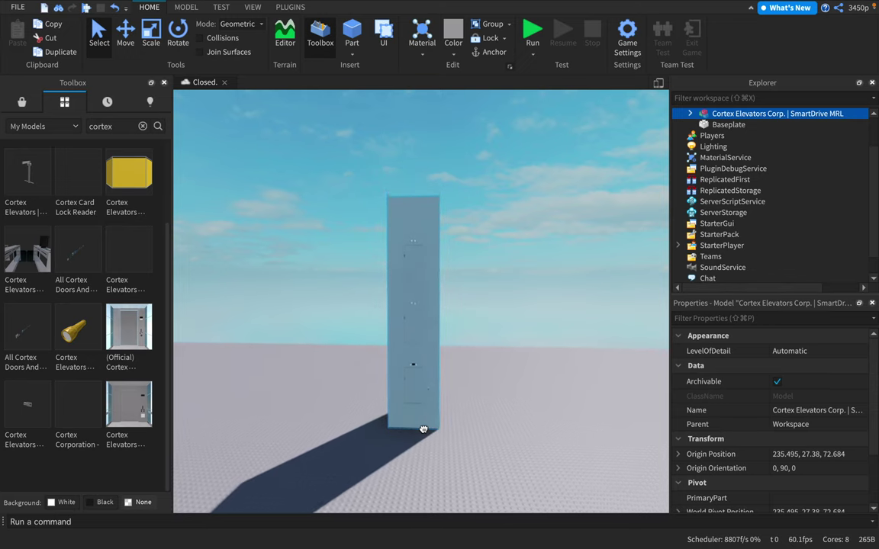
scroll(423, 429, up, 5)
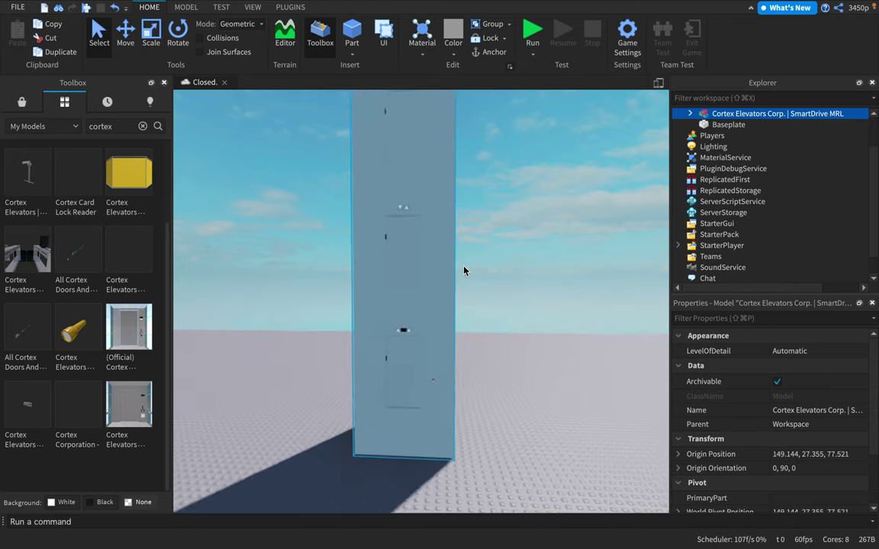
scroll(464, 271, up, 10)
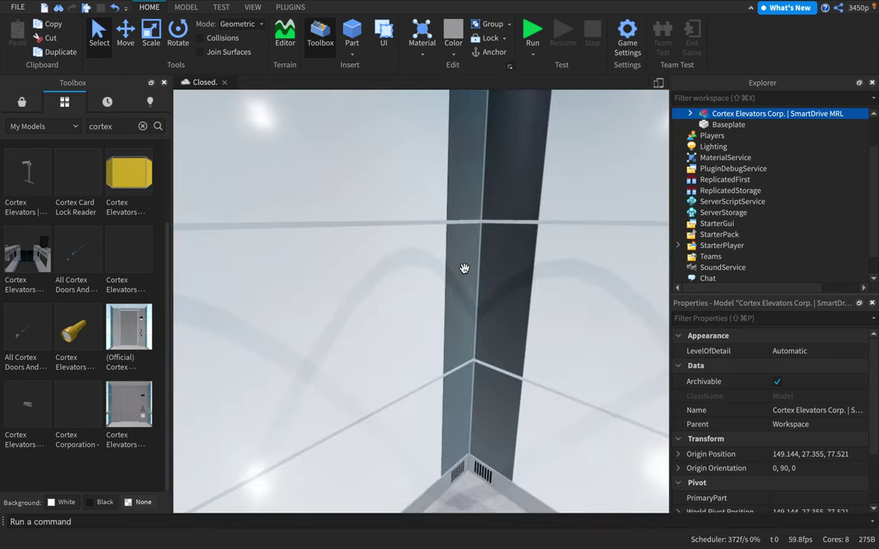
right_drag(464, 268, 464, 269)
scroll(464, 269, up, 3)
scroll(464, 269, down, 4)
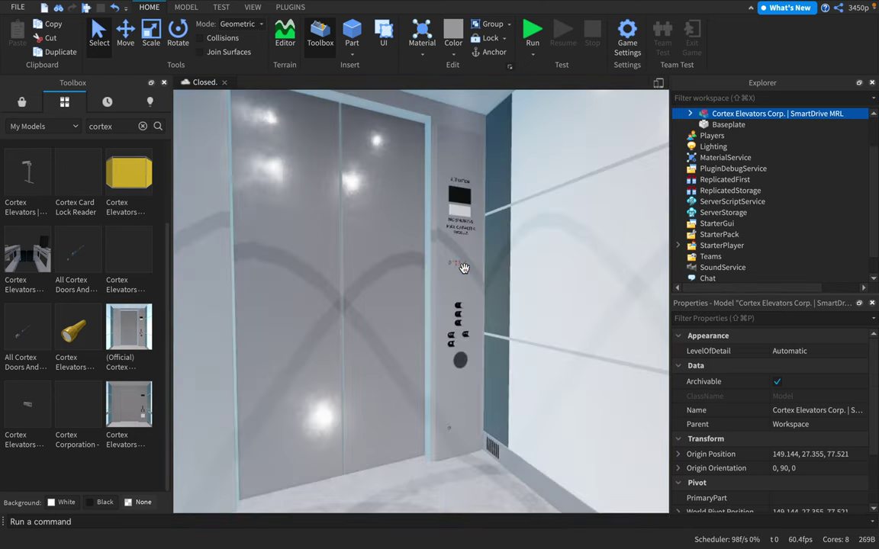
Open the Settings module script inside the SmartDrive MRL elevator model.
click(689, 113)
double_click(737, 147)
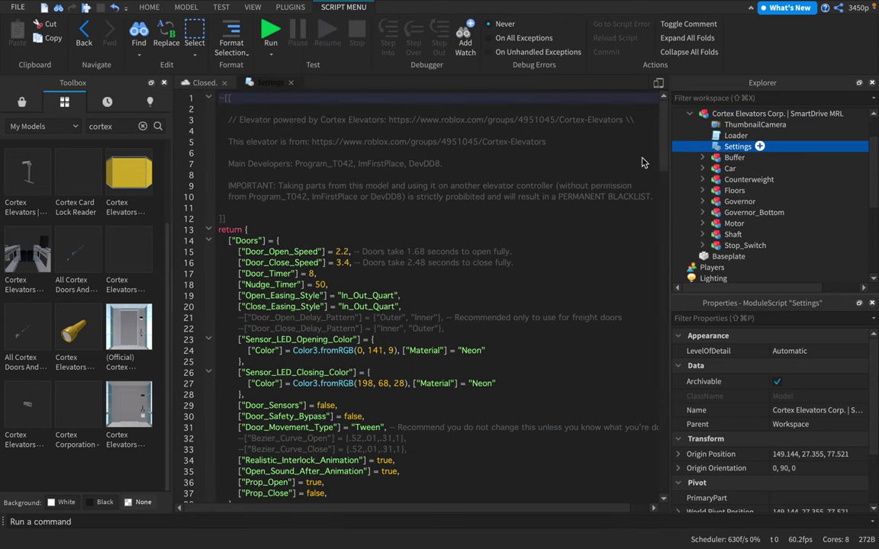
scroll(227, 259, down, 15)
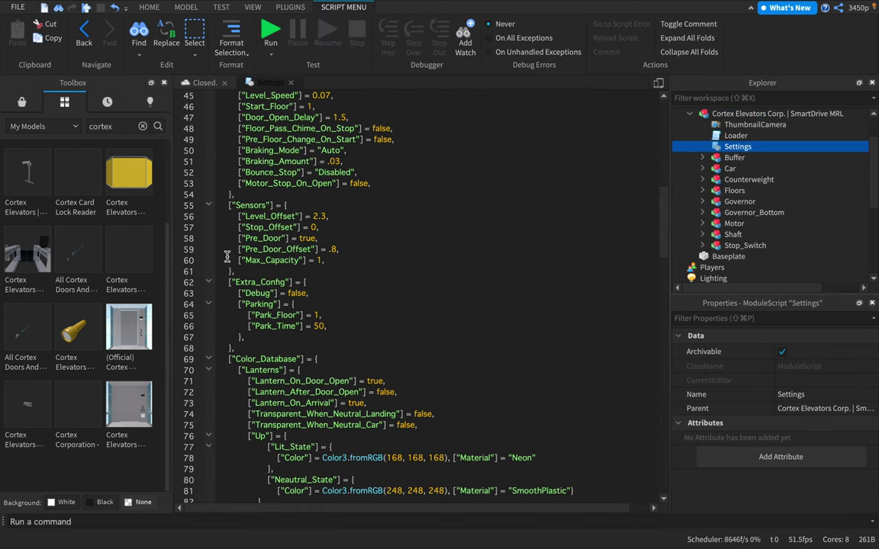
Add a ["Locking"] = {} table on a new line directly above the Extra_Config section.
click(216, 284)
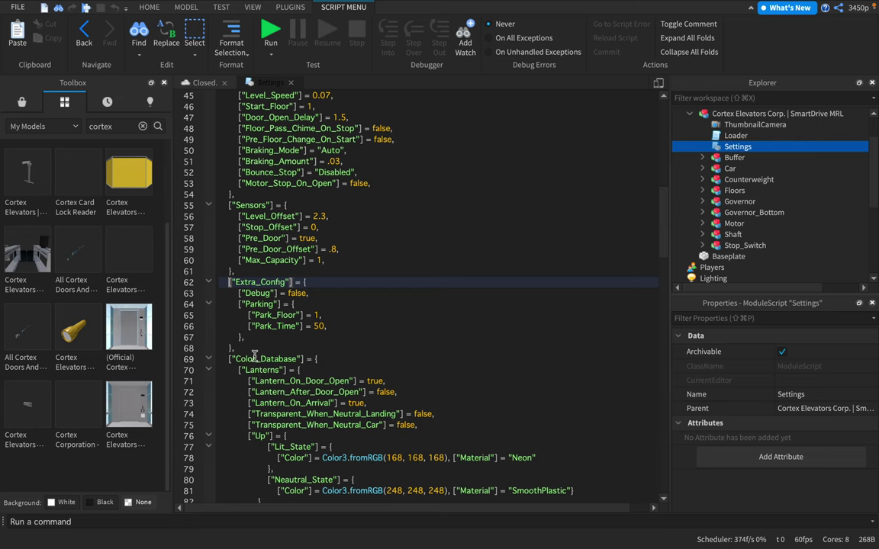
scroll(248, 206, up, 2)
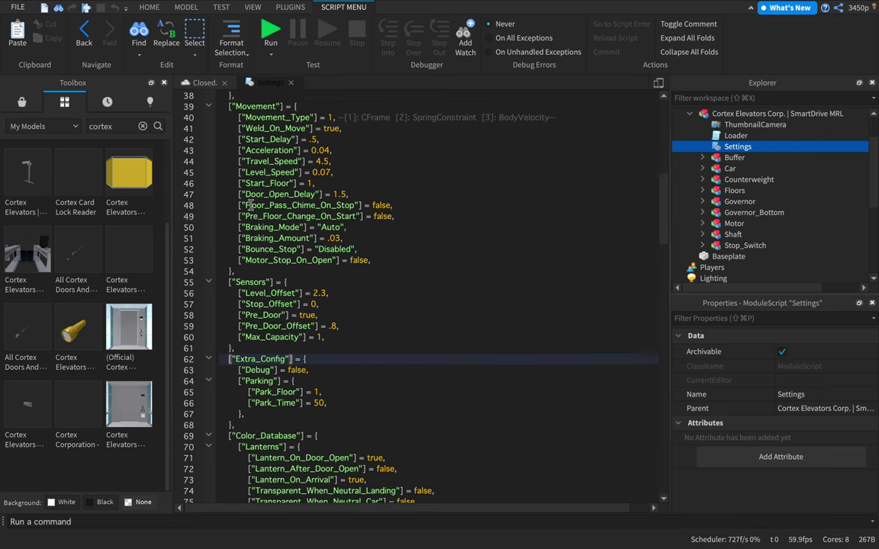
scroll(250, 206, up, 1)
scroll(250, 205, down, 1)
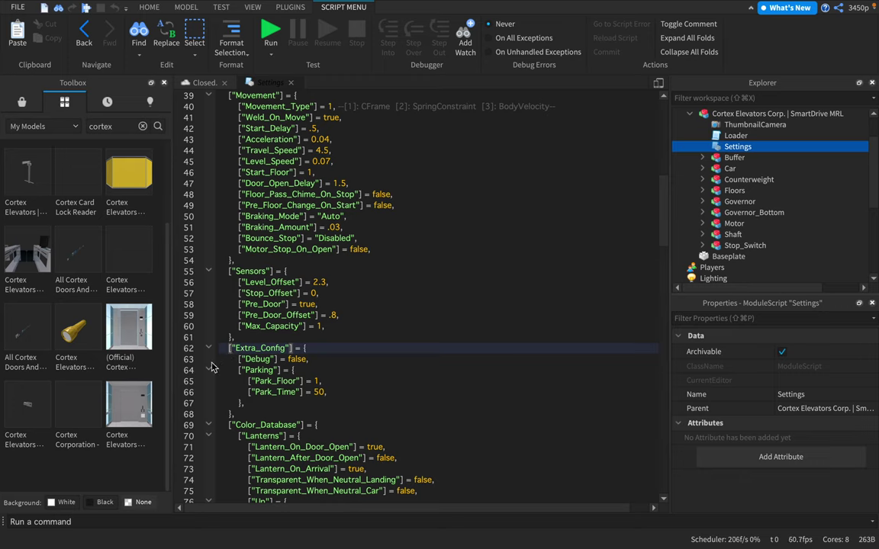
key(Return)
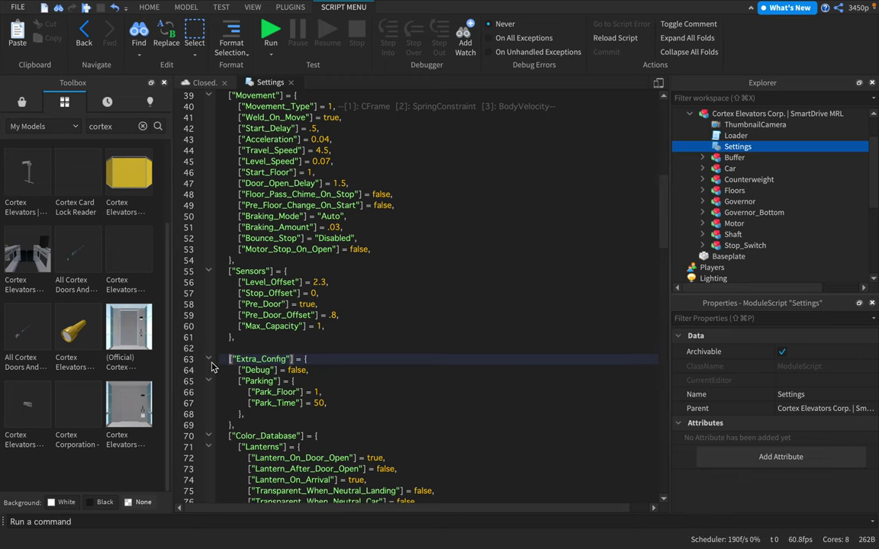
key(Up)
text([)
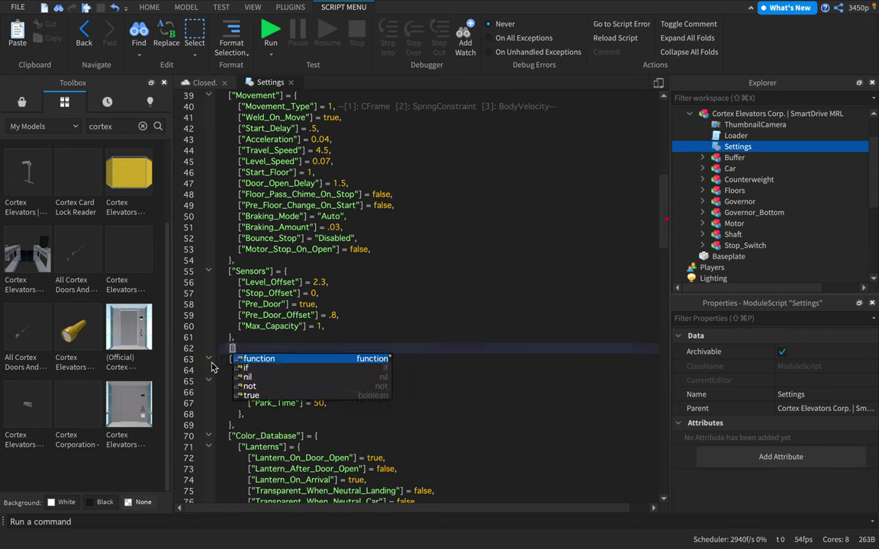
text(")
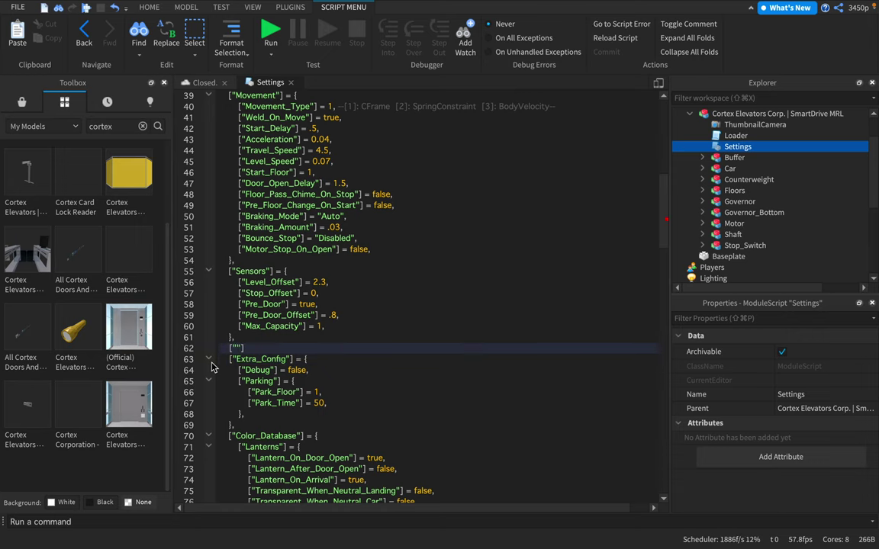
text(Lo)
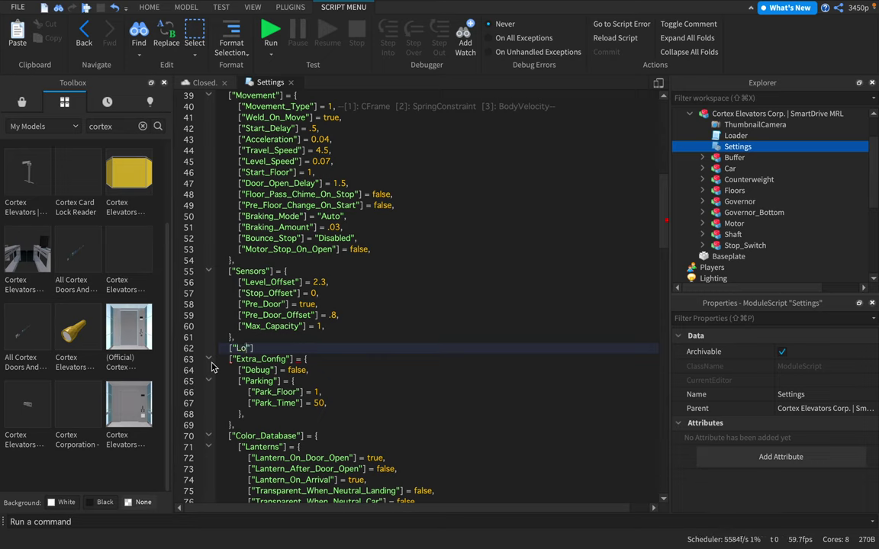
text(cking"])
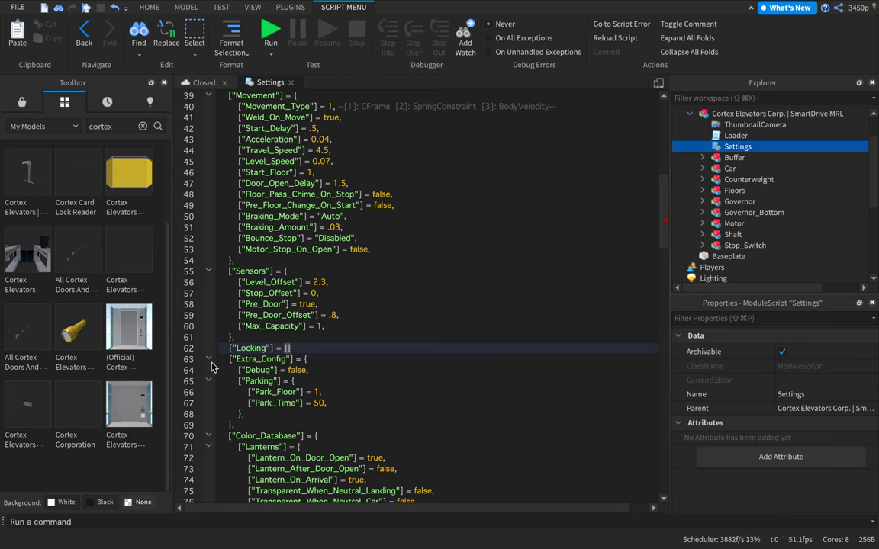
Add the entry ["Locked_Floors"] = {3} inside the Locking table.
key(Return)
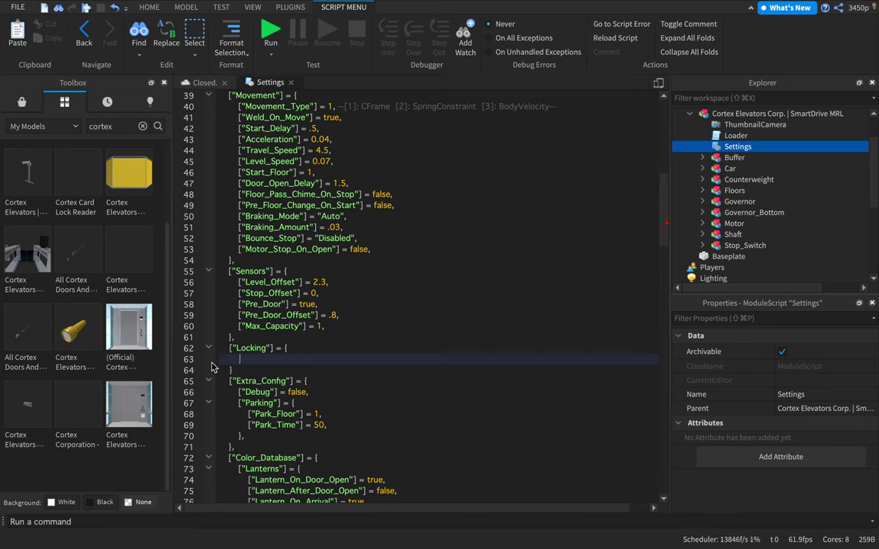
text([)
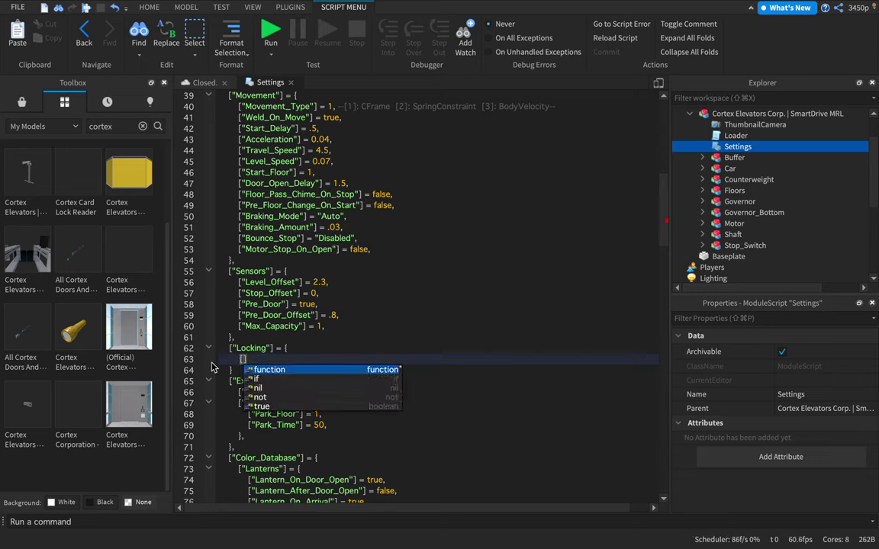
text(")
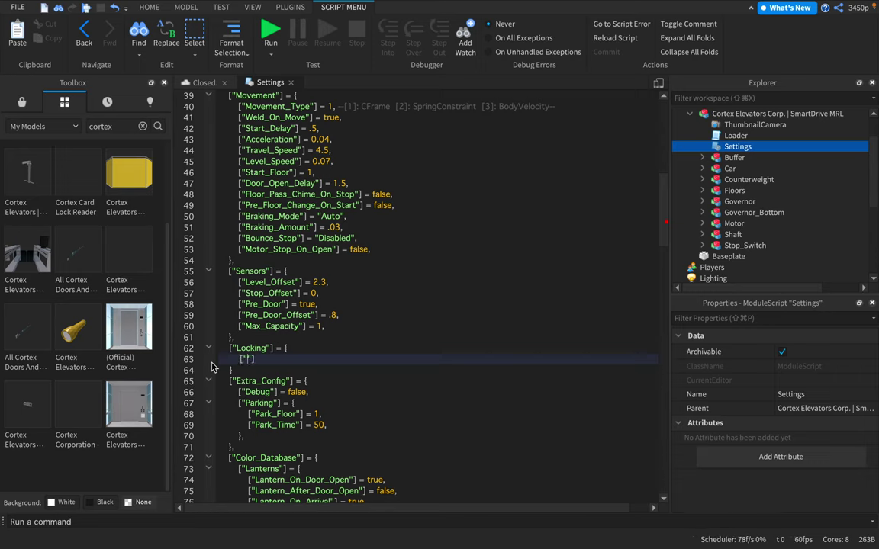
text(Locked_Floors)
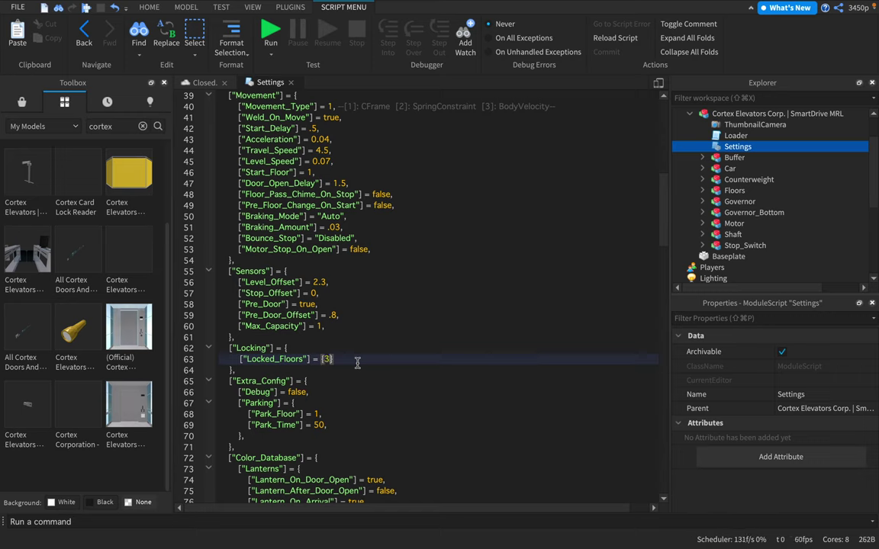
Replace the Locked_Floors list with floors 2,3,4,5,6.
key(BackSpace)
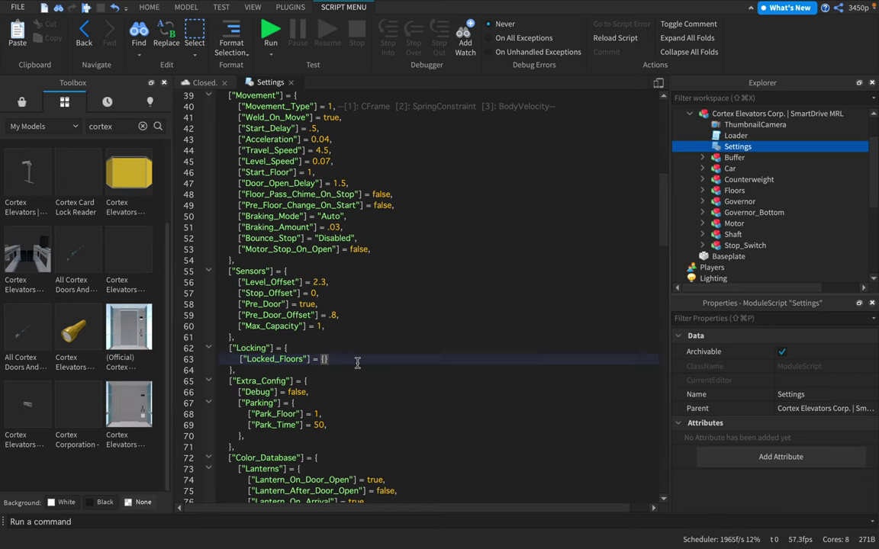
text(2,3,)
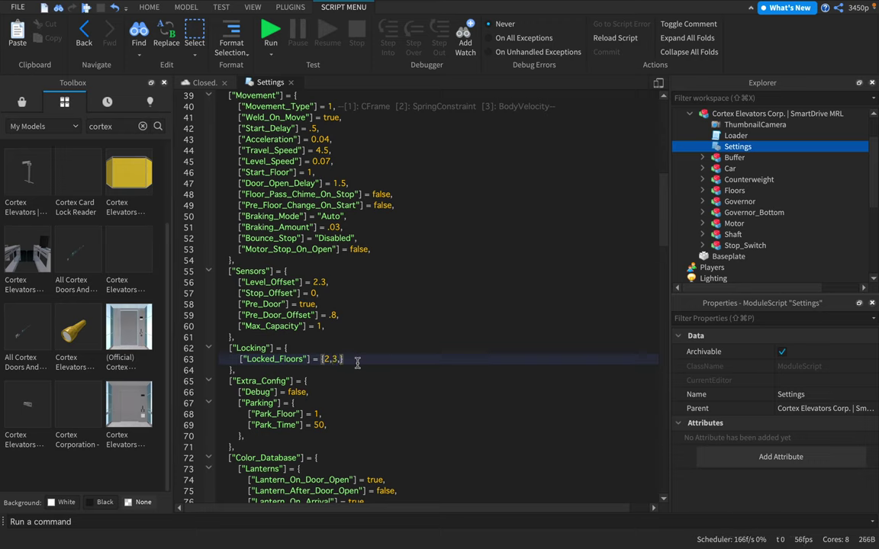
text(4,5,6)
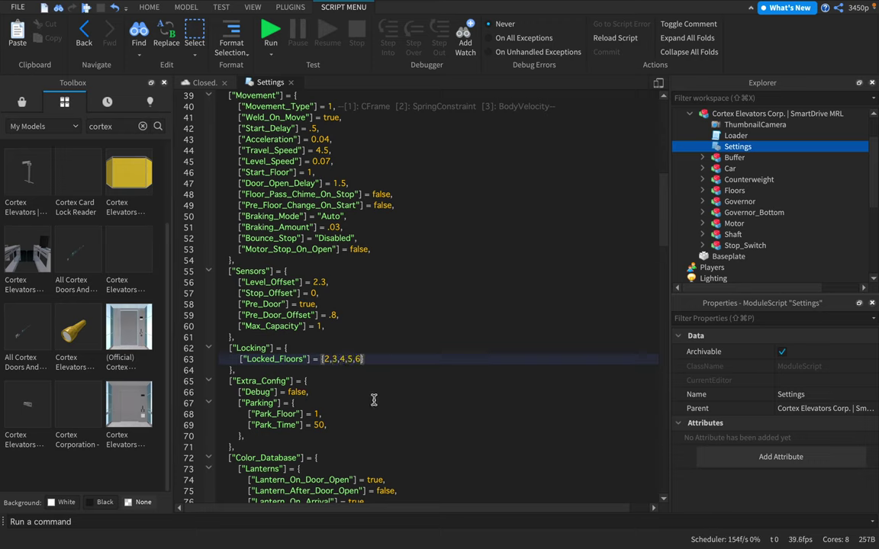
Set the Locked_Floors list to {3} and close the Settings script.
key(BackSpace)
key(BackSpace)
key(BackSpace)
key(BackSpace)
key(BackSpace)
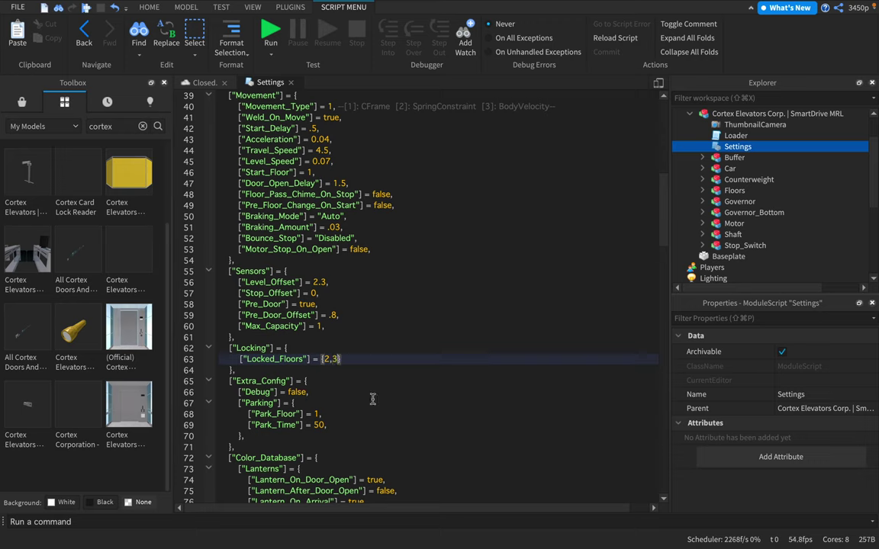
key(BackSpace)
key(BackSpace)
key(BackSpace)
text(3)
click(291, 82)
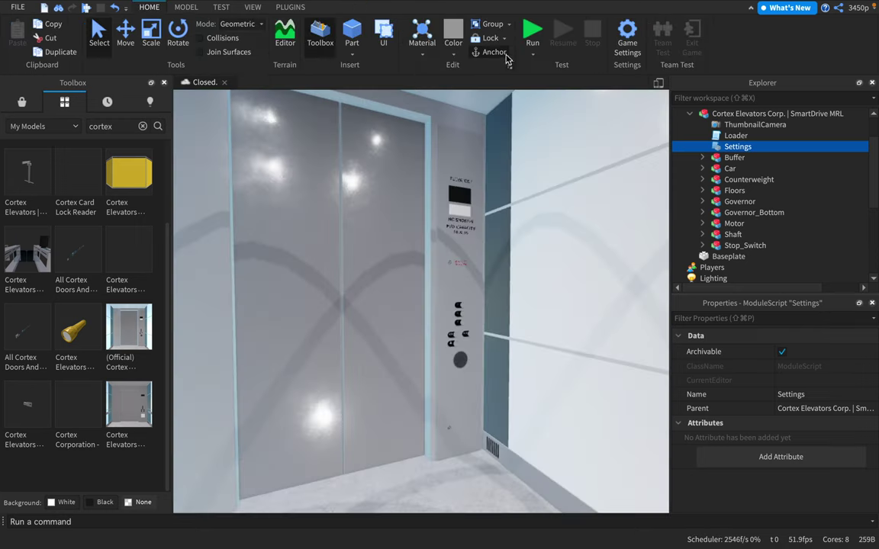
Run a test of the place and try the floor 3 button on the elevator car's control panel.
key(F5)
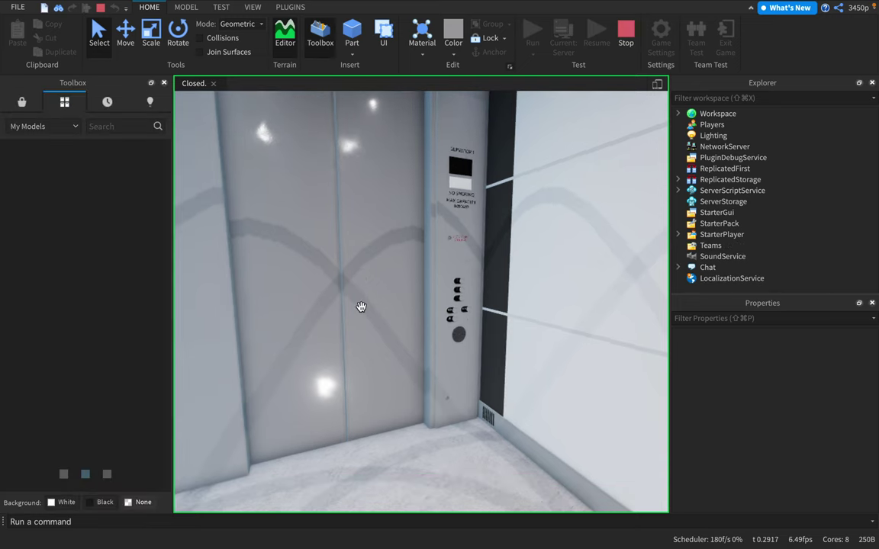
mouse_move(361, 306)
right_down()
mouse_move(371, 316)
mouse_move(360, 306)
right_up()
scroll(361, 306, up, 2)
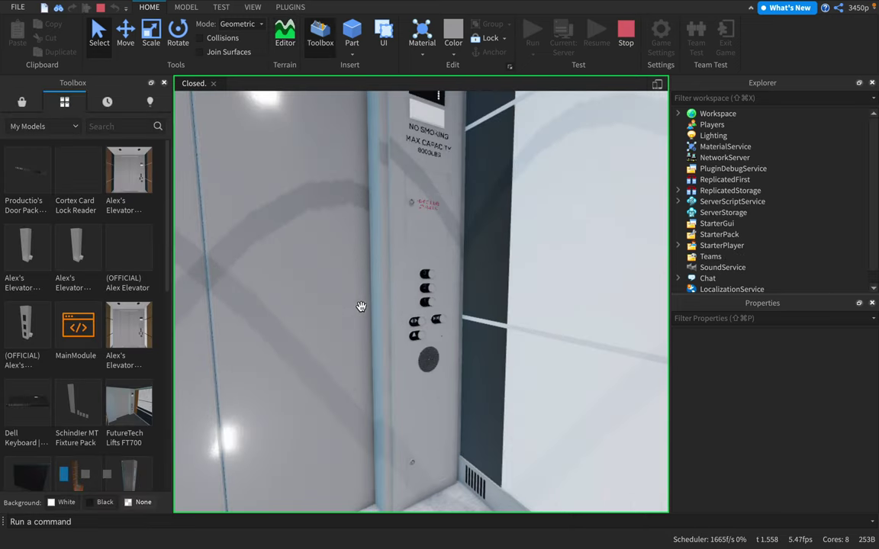
key(w)
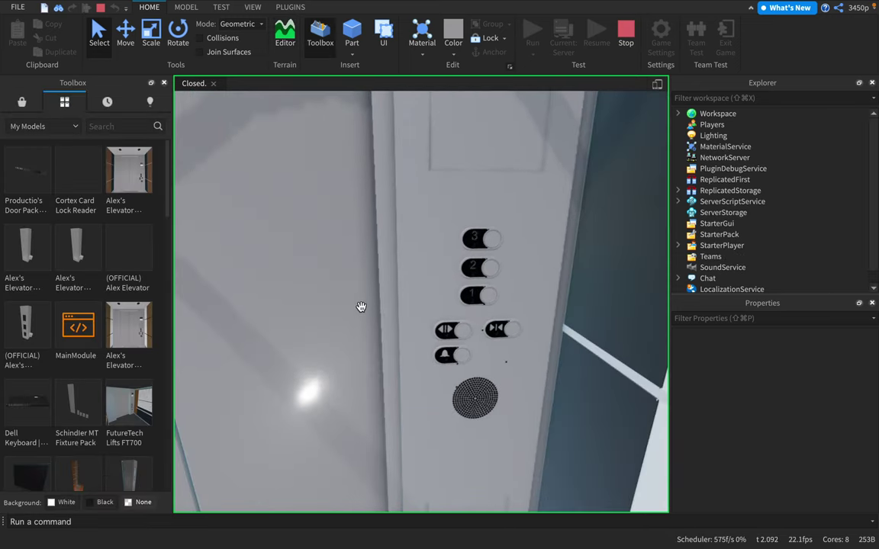
click(494, 243)
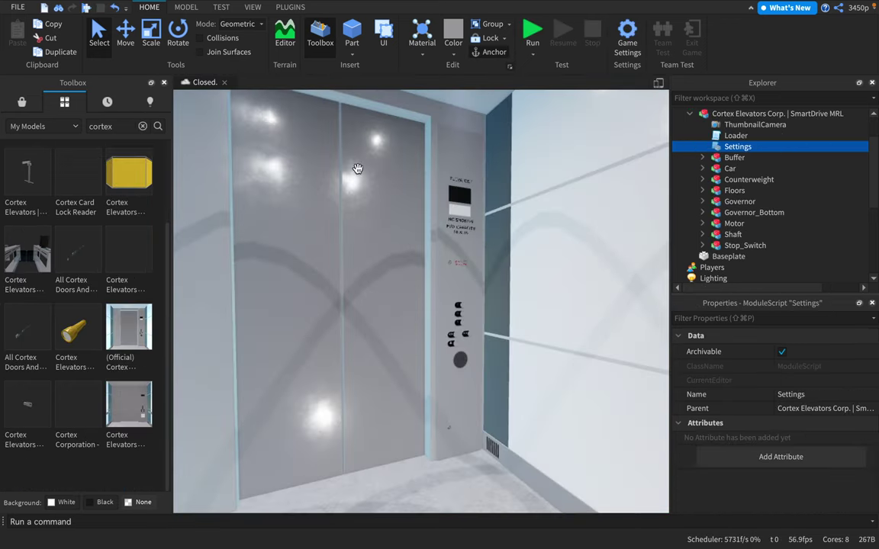
Insert the Cortex Card Lock Reader model from My Models, accepting its tool into the starter pack.
click(75, 191)
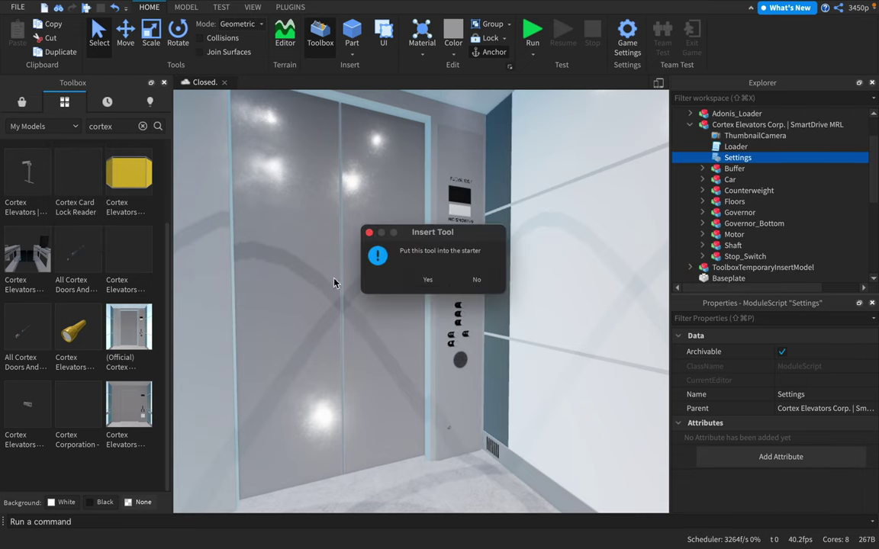
click(418, 279)
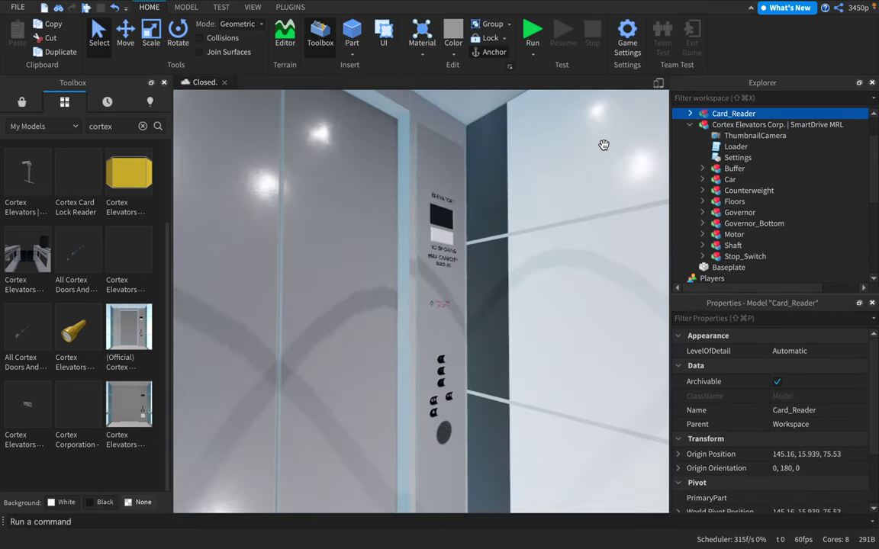
Lower the card reader inside the elevator car and rotate it 90° about its vertical axis.
right_drag(604, 145, 604, 145)
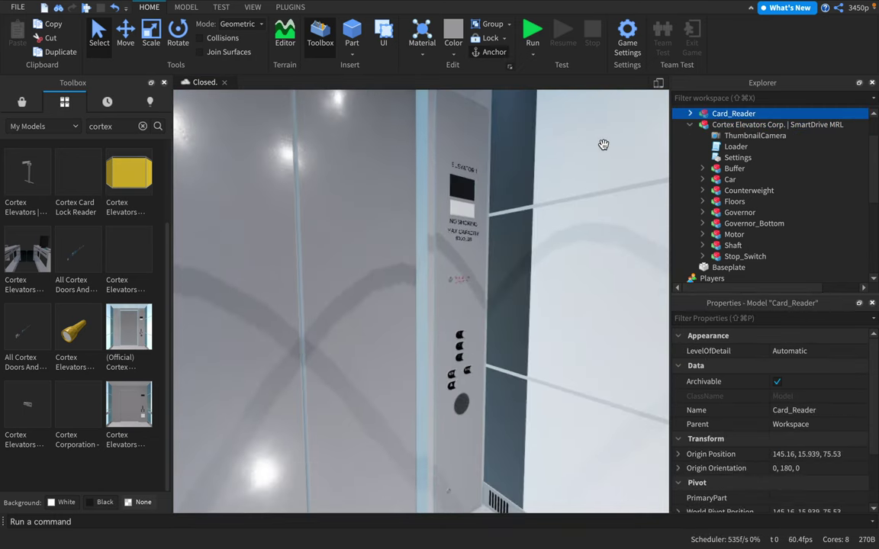
key(s)
key(w)
click(131, 32)
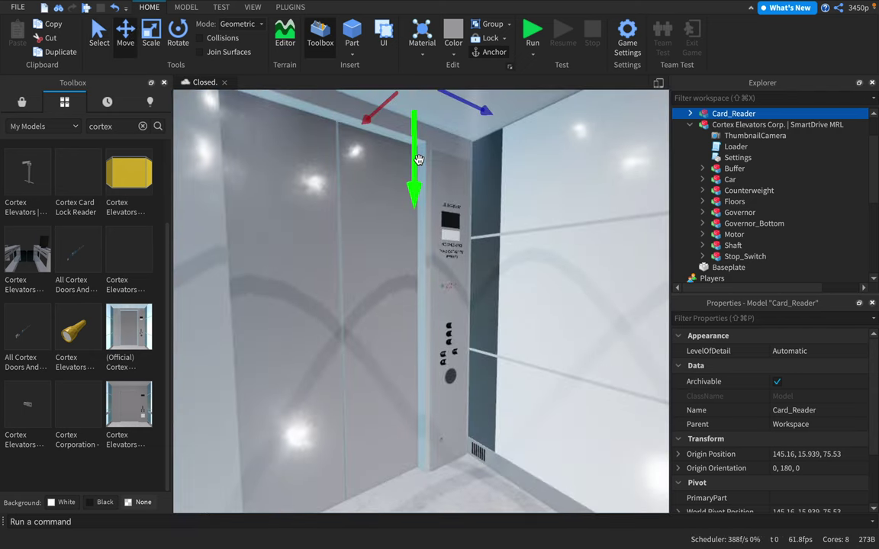
drag(418, 161, 421, 473)
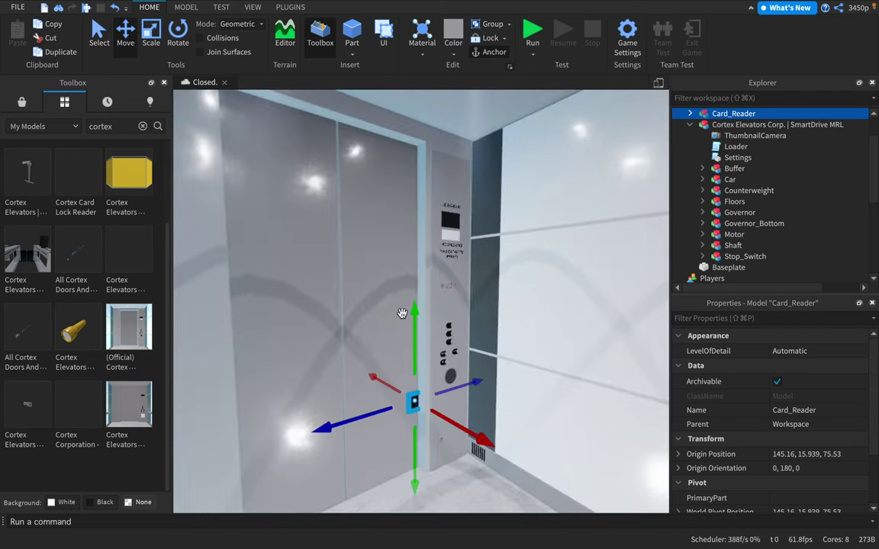
click(177, 32)
drag(481, 423, 328, 383)
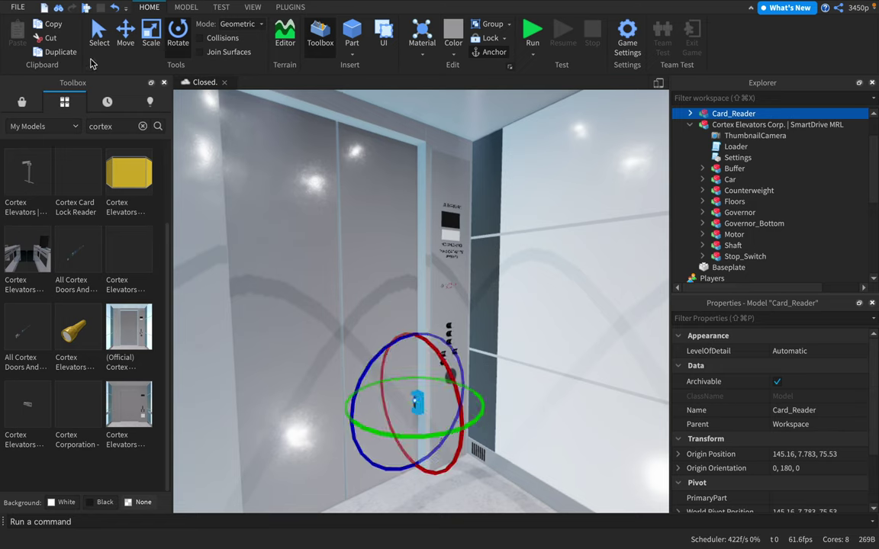
Move the card reader onto the dark wall strip beside the car's control panel, just above the horizontal trim line.
click(125, 32)
drag(330, 433, 589, 459)
drag(468, 433, 449, 433)
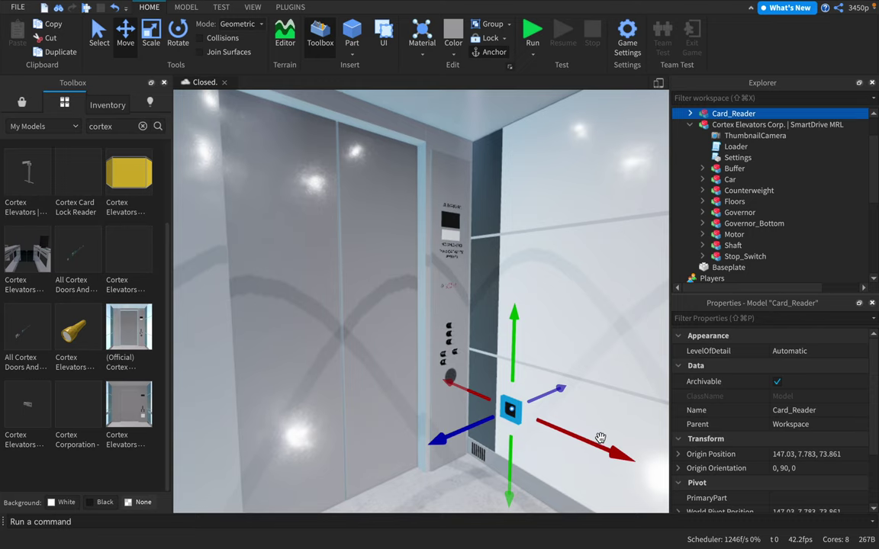
drag(600, 439, 484, 391)
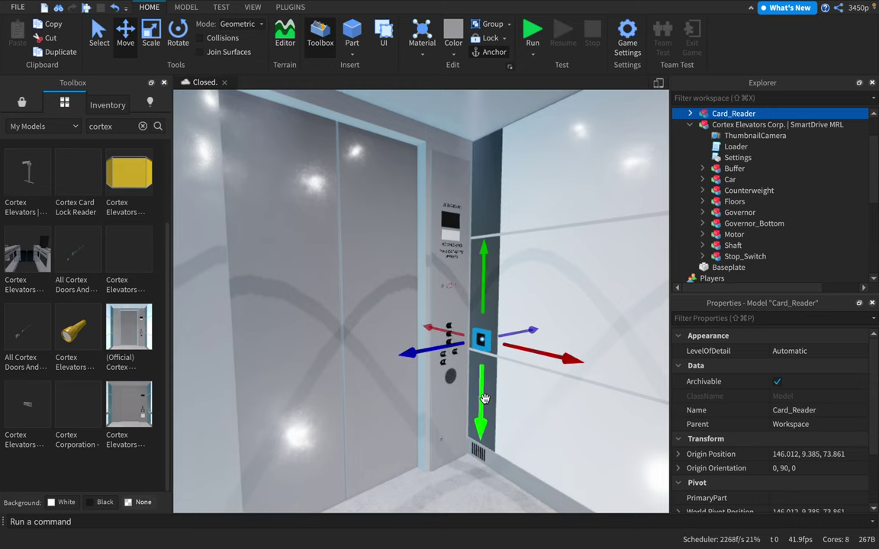
scroll(486, 400, up, 5)
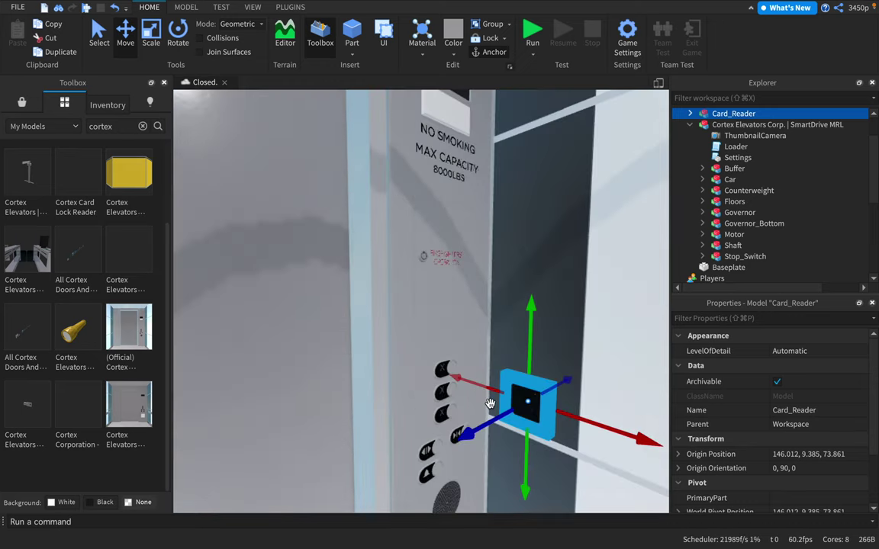
right_drag(489, 404, 487, 400)
scroll(489, 402, up, 3)
scroll(488, 402, down, 2)
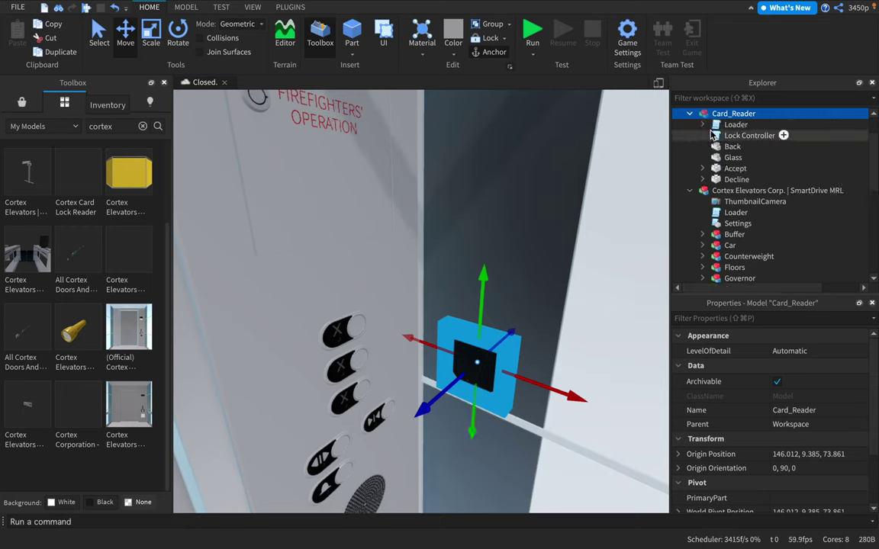
Review the card reader's Lock Controller and Loader scripts, then close them.
click(702, 125)
double_click(729, 146)
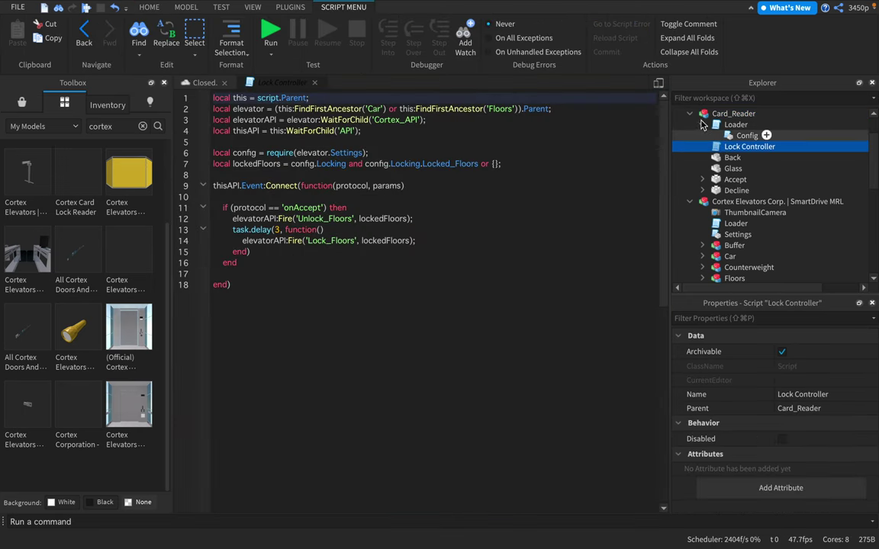
double_click(733, 124)
scroll(310, 309, down, 20)
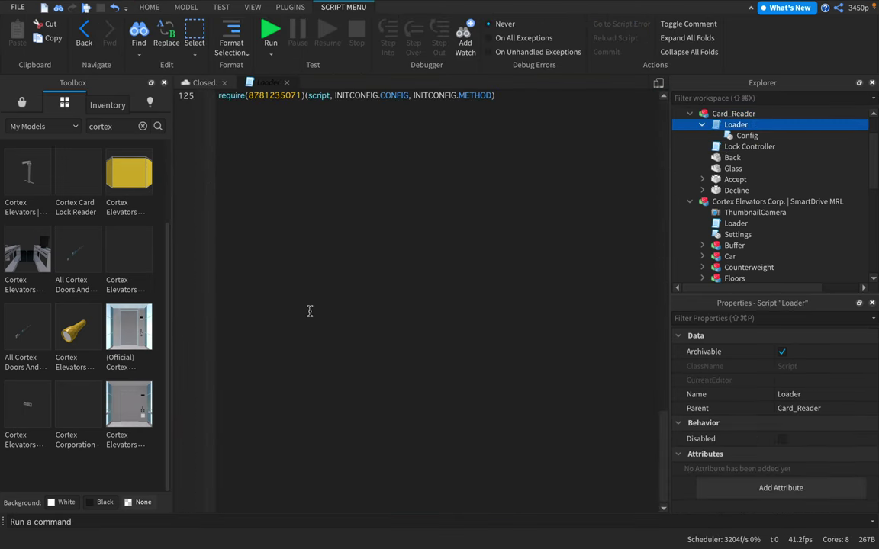
scroll(309, 310, up, 20)
click(287, 84)
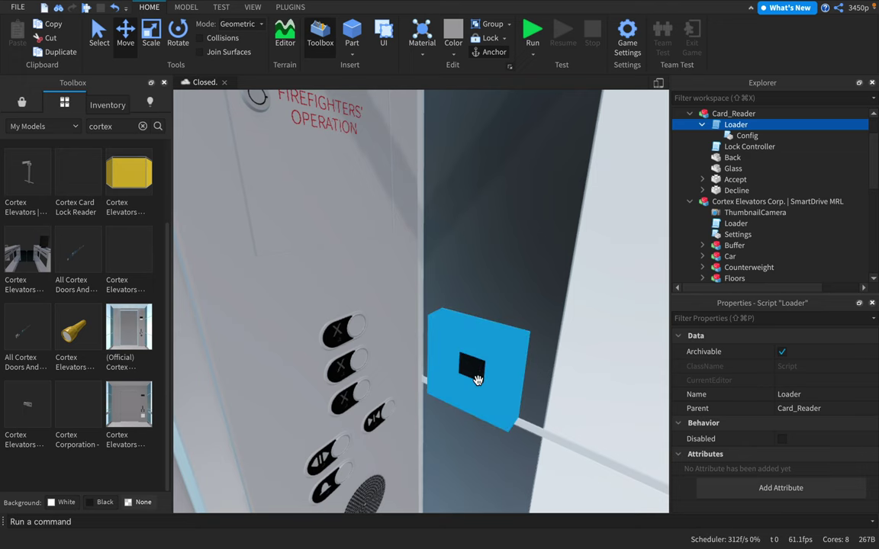
Open the card reader's Config module and set the Access_Data Type to 'Level'.
double_click(730, 136)
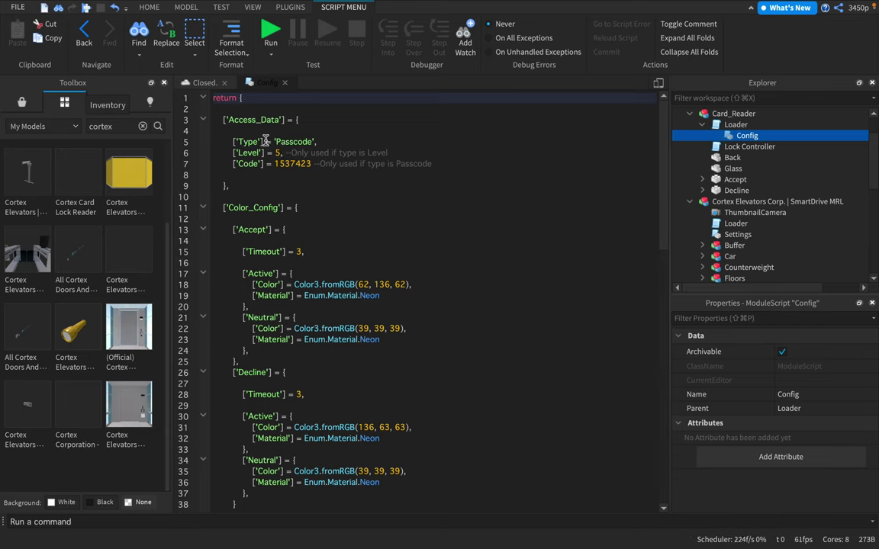
double_click(370, 153)
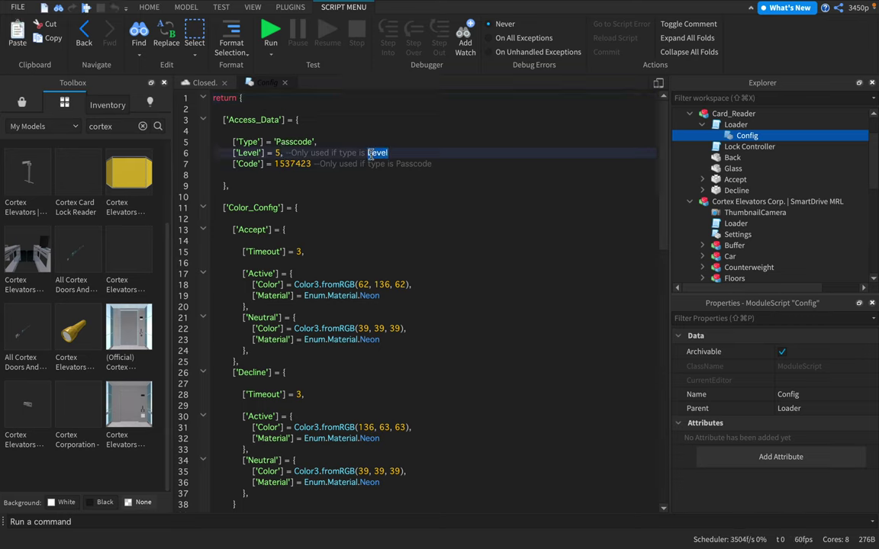
key(Down)
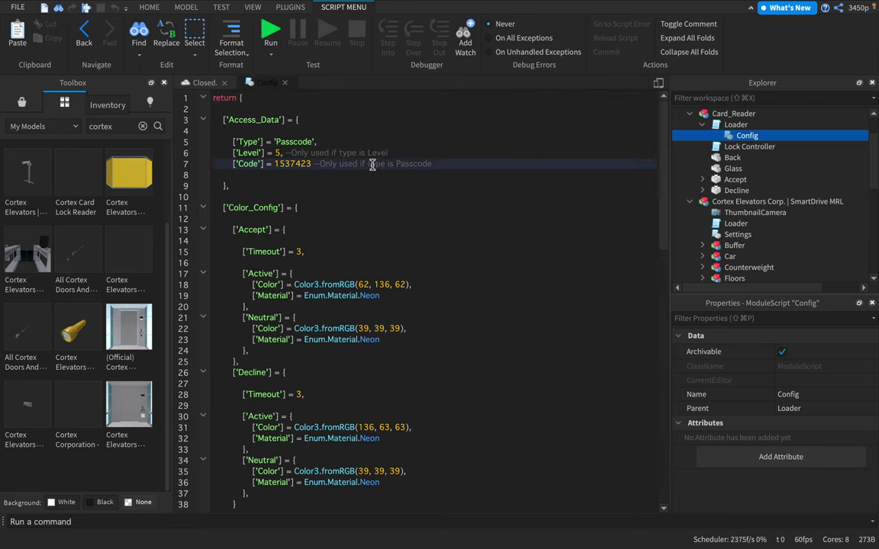
click(294, 141)
double_click(294, 141)
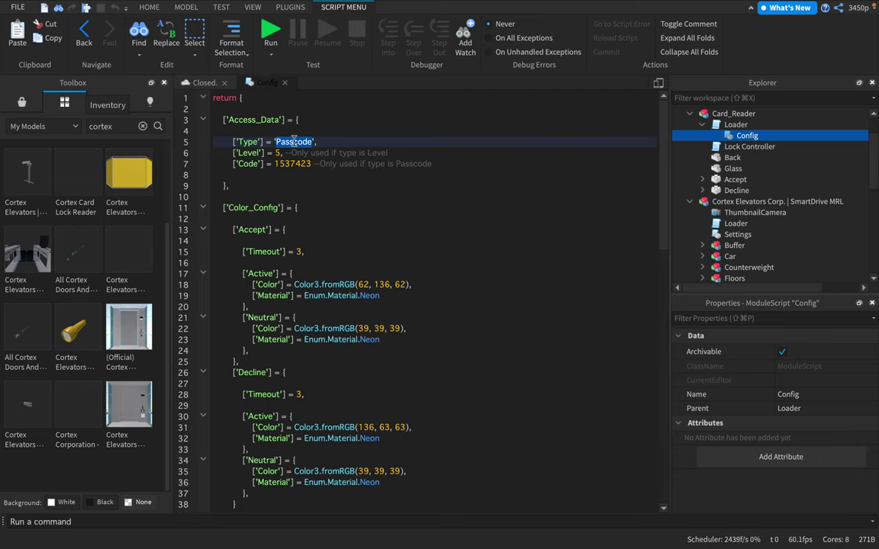
text(Level)
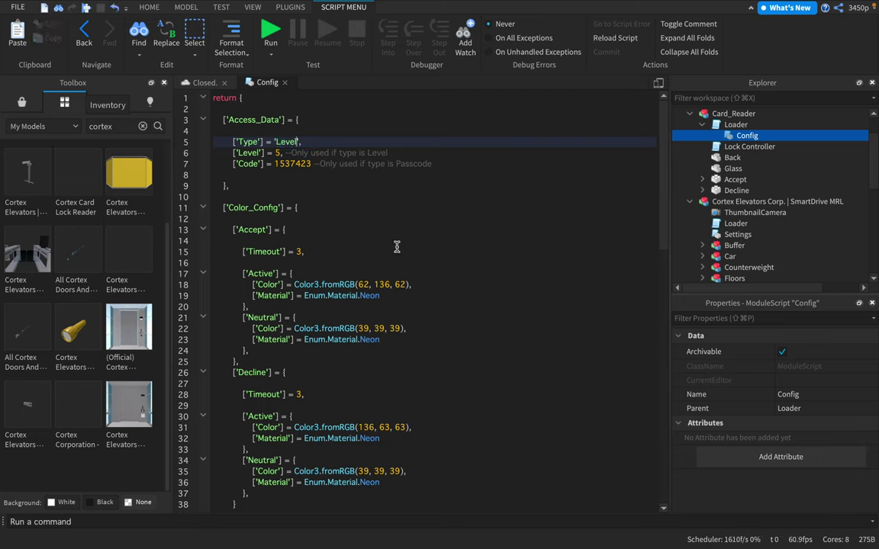
Set the required Level in Access_Data to 2 and close the Config module.
click(280, 152)
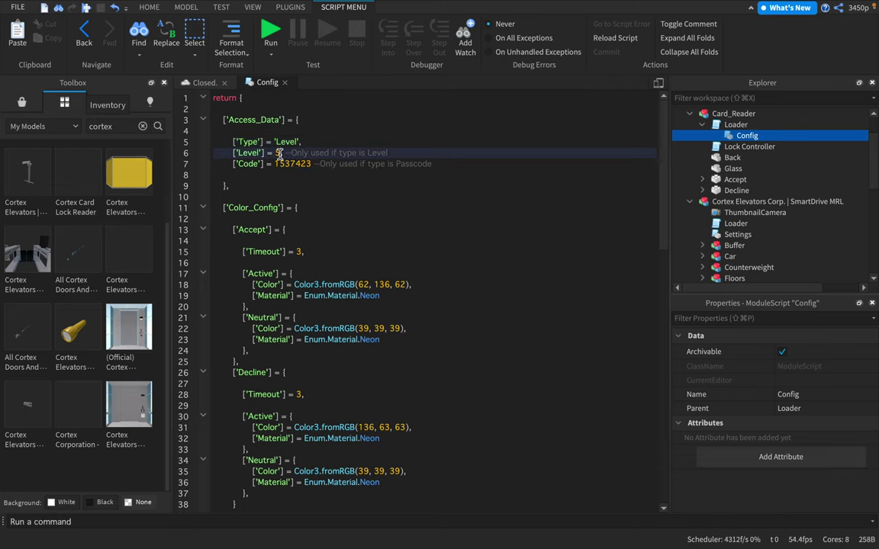
key(BackSpace)
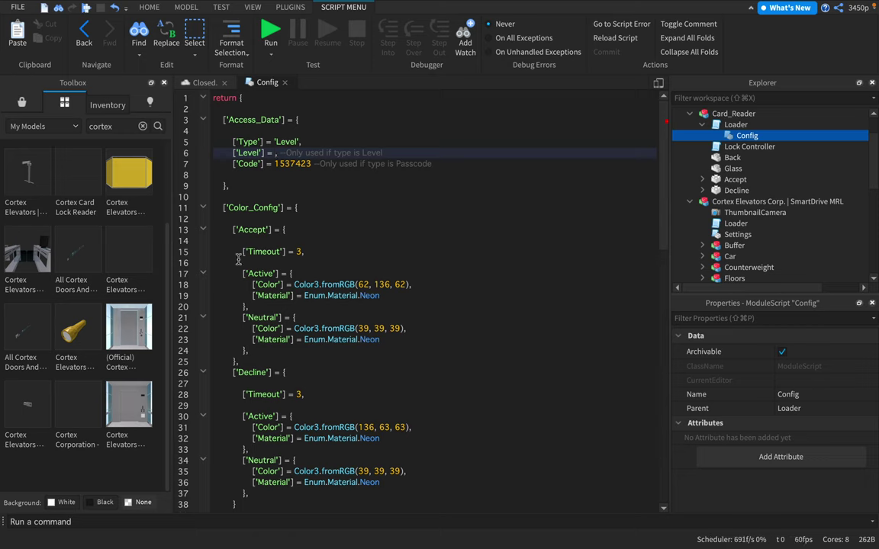
text(2)
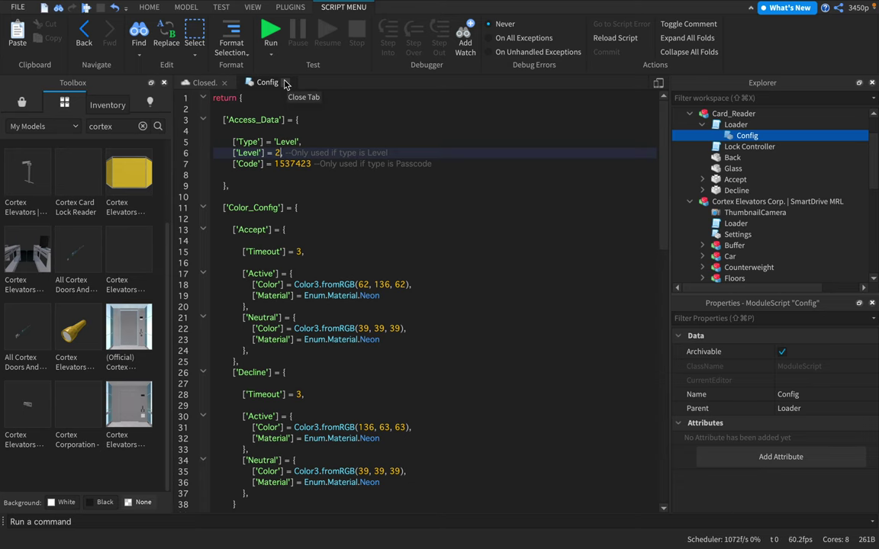
click(285, 82)
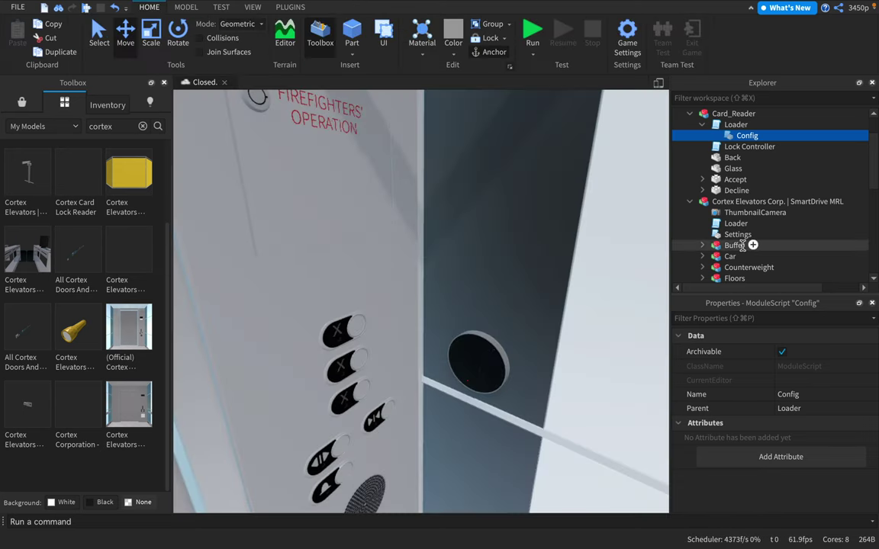
Duplicate the Master Card tool in StarterPack and rename the first of the two cards Card Level 1.
scroll(732, 243, down, 5)
click(706, 212)
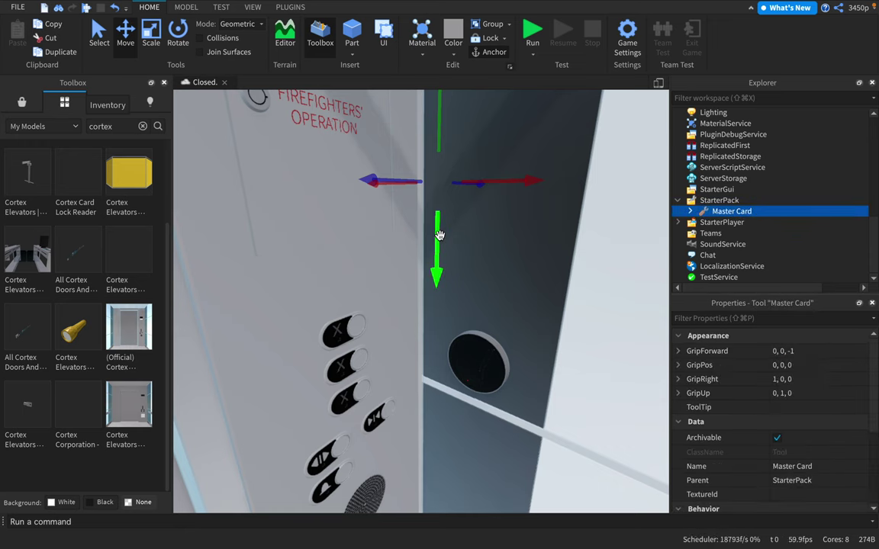
key(f)
scroll(440, 239, up, 10)
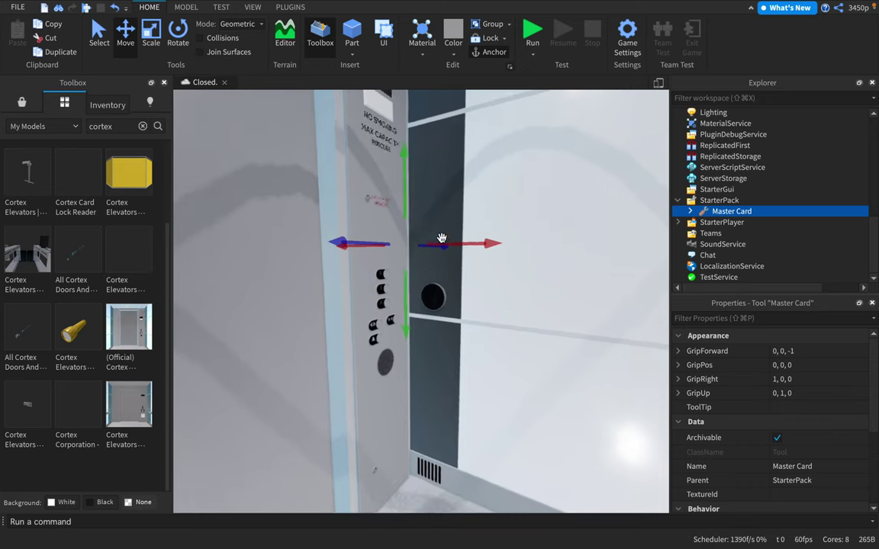
scroll(441, 239, up, 3)
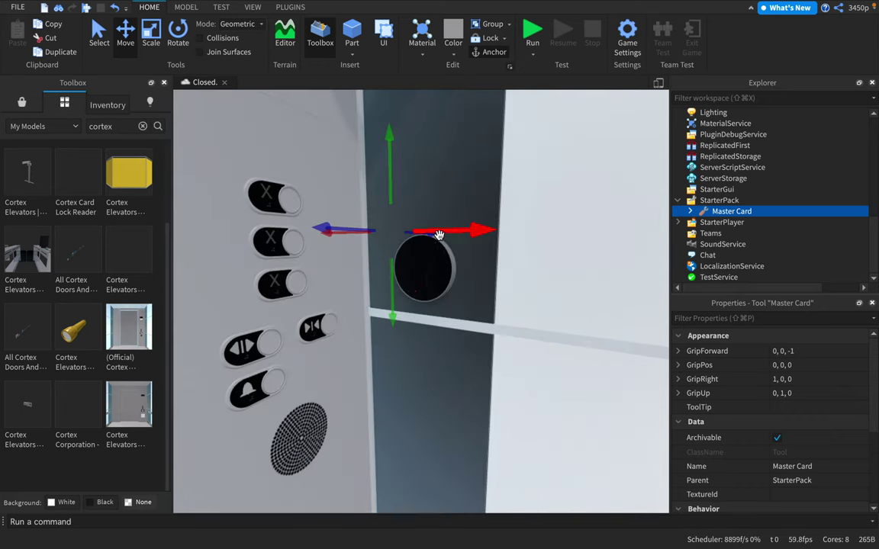
scroll(440, 235, down, 5)
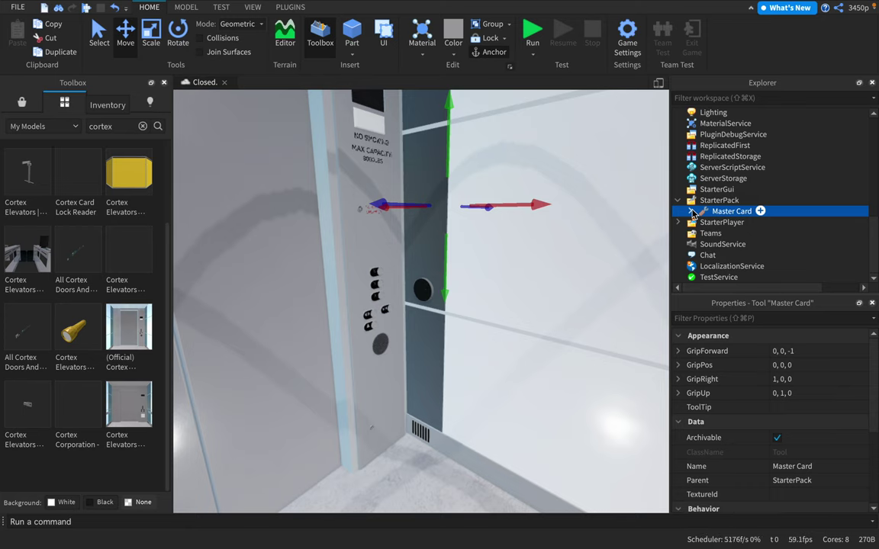
key(super+d)
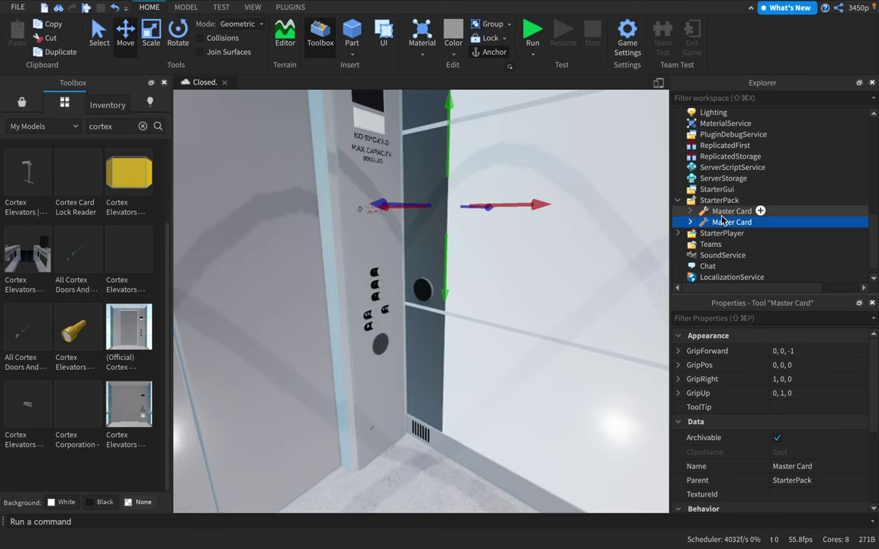
double_click(718, 215)
text(Card Le)
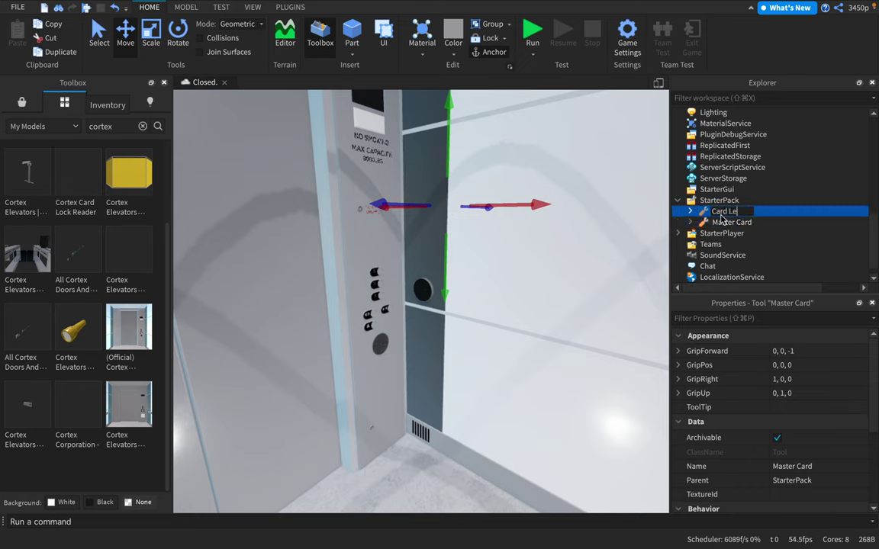
text(vel 1)
Rename the remaining Master Card tool in StarterPack as Card Level 2.
click(729, 222)
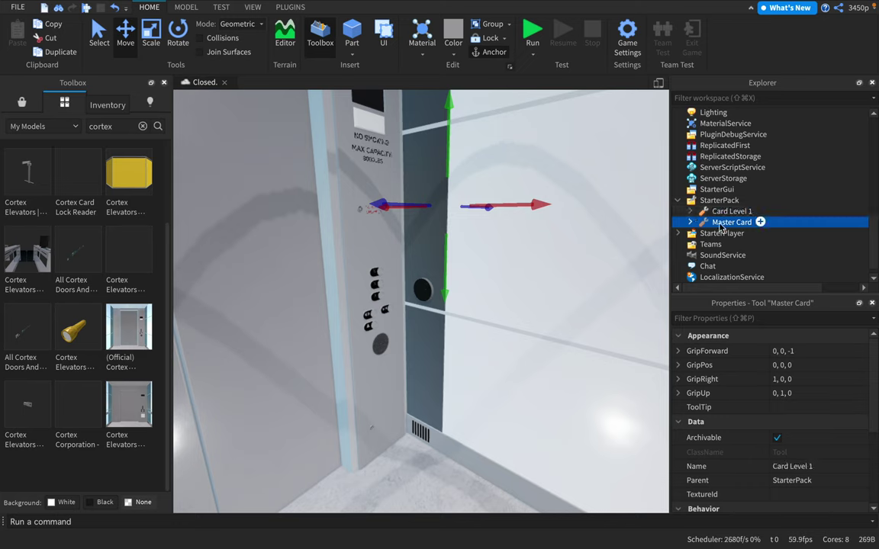
double_click(720, 222)
text(Ca)
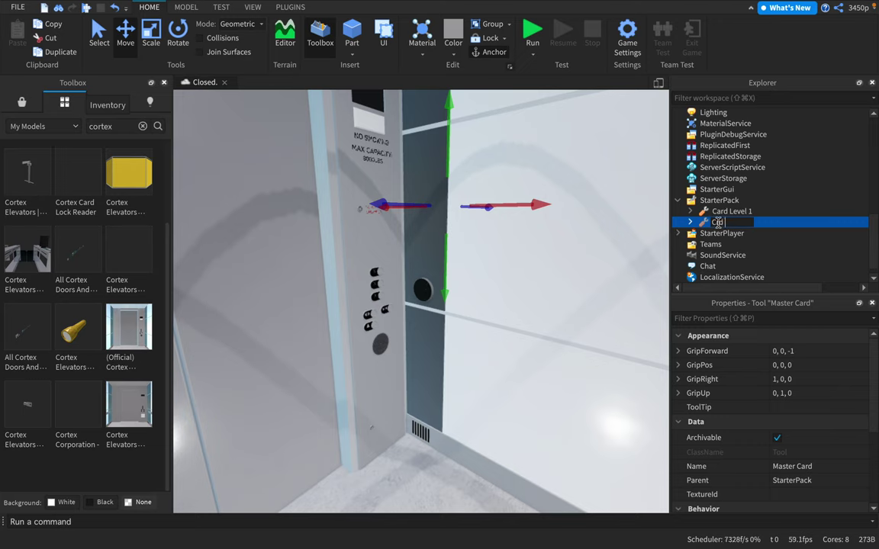
text(rd Level 2)
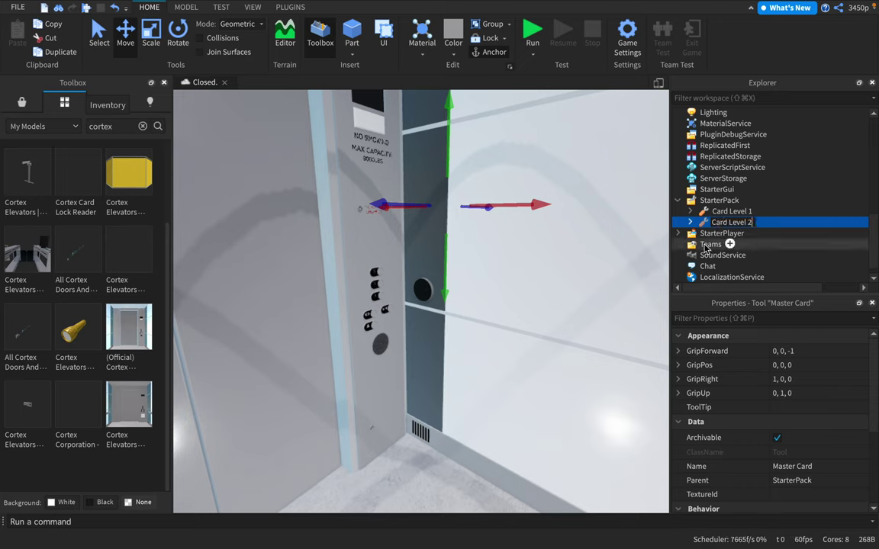
key(Return)
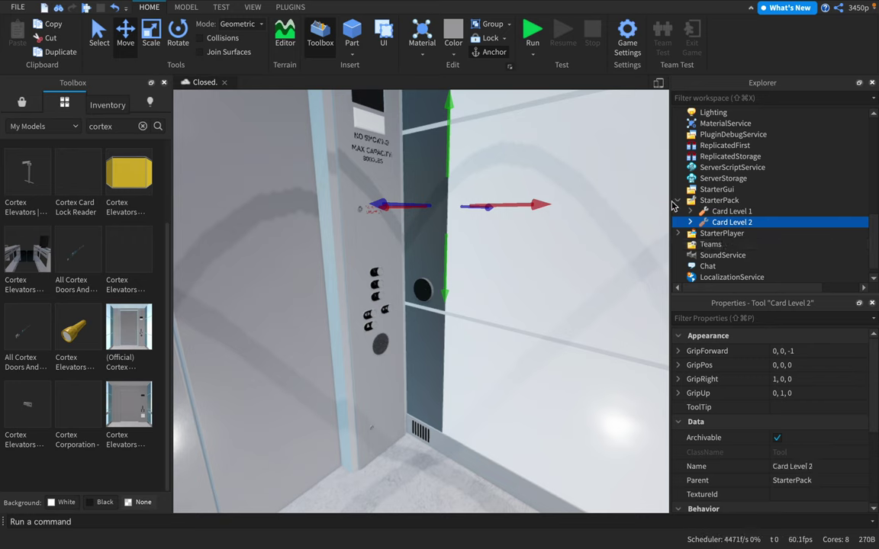
Set the Access_Level value of the Card Level 1 tool to 1.
click(691, 213)
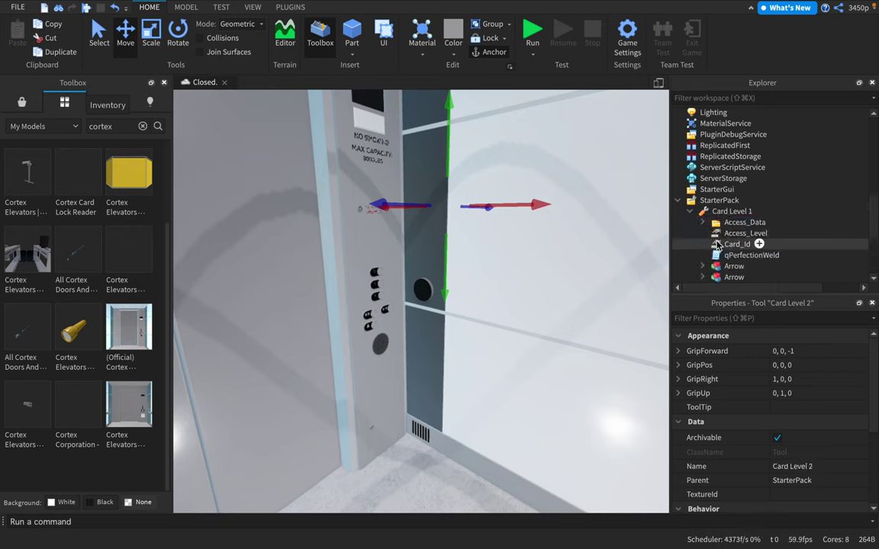
click(752, 233)
click(779, 409)
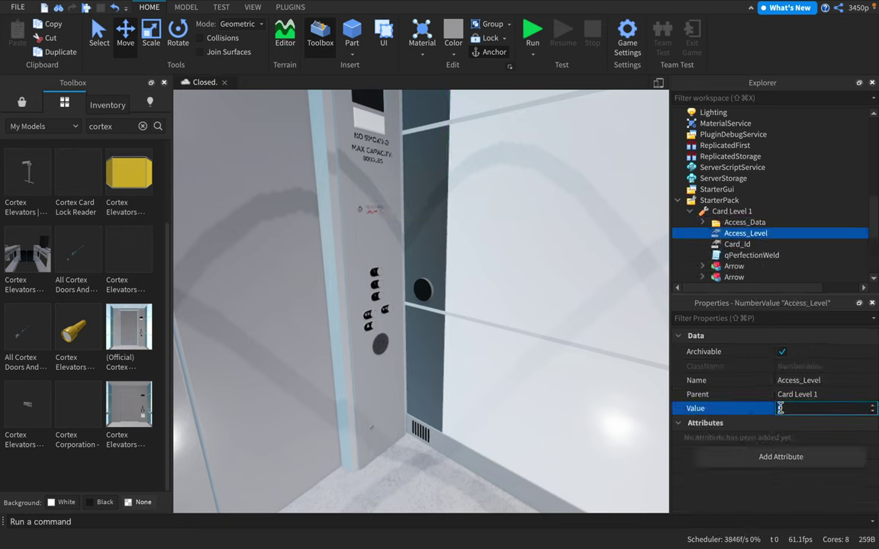
text(5)
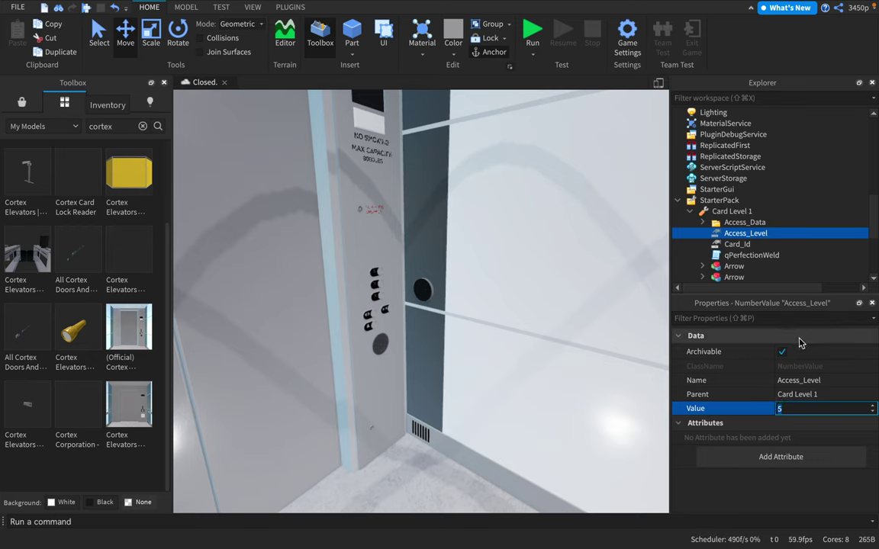
key(Return)
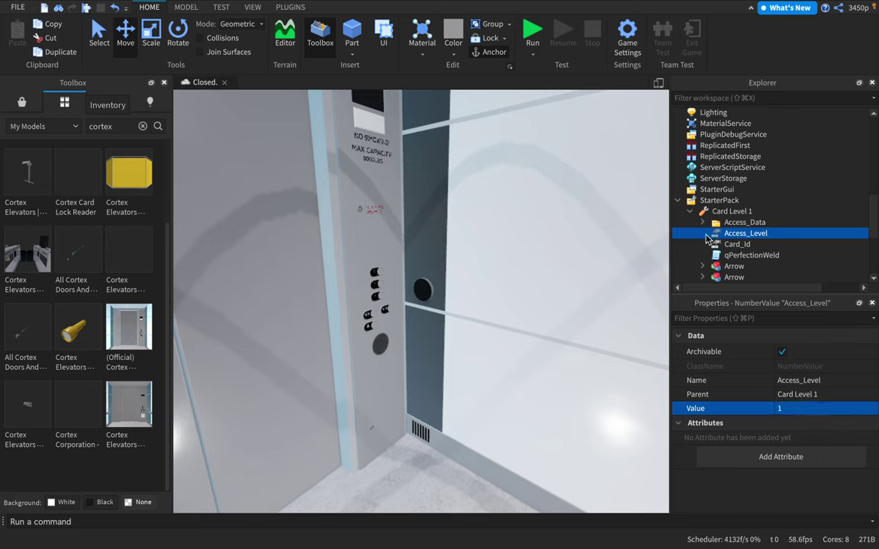
Set the Level value inside the Access_Data folder of Card Level 1 to 1.
click(707, 222)
click(743, 244)
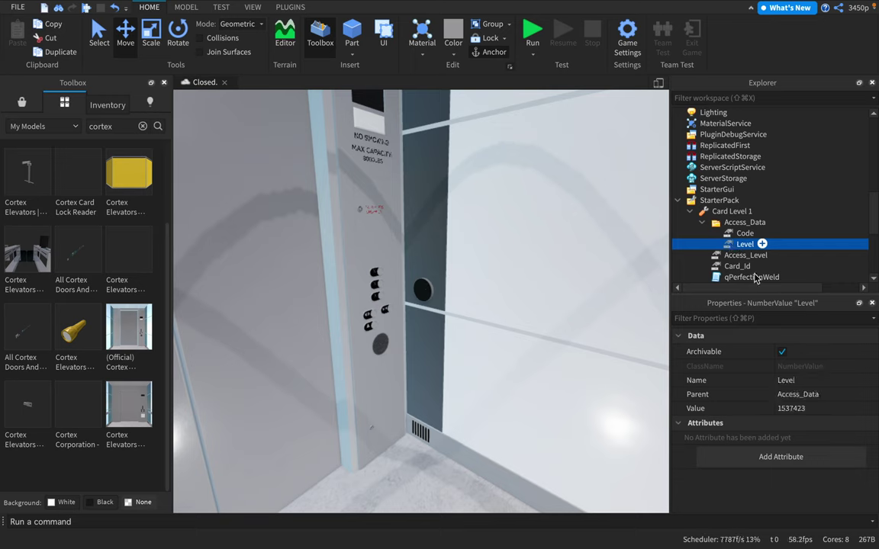
click(808, 409)
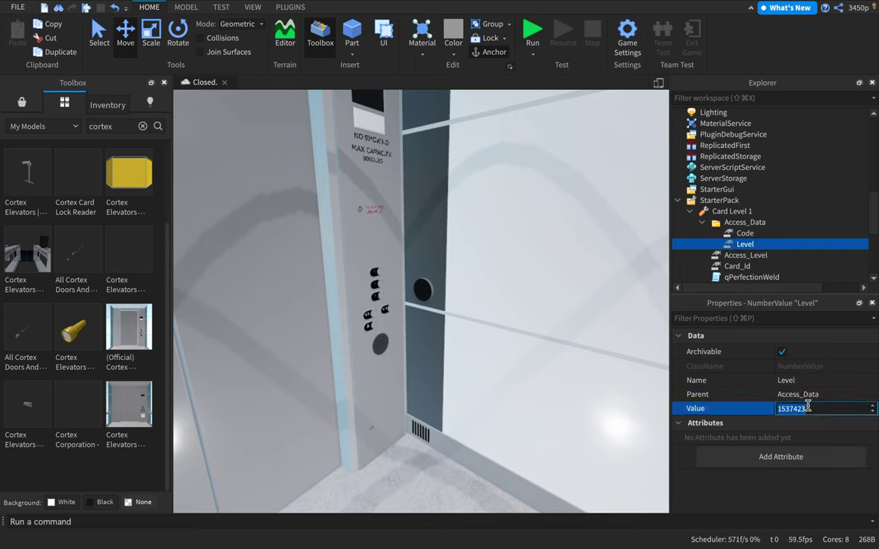
click(741, 233)
click(735, 244)
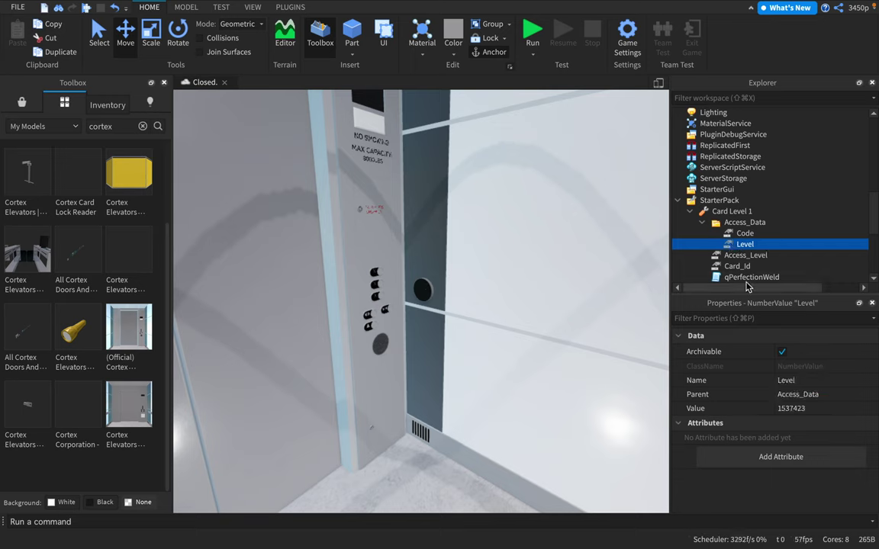
click(788, 410)
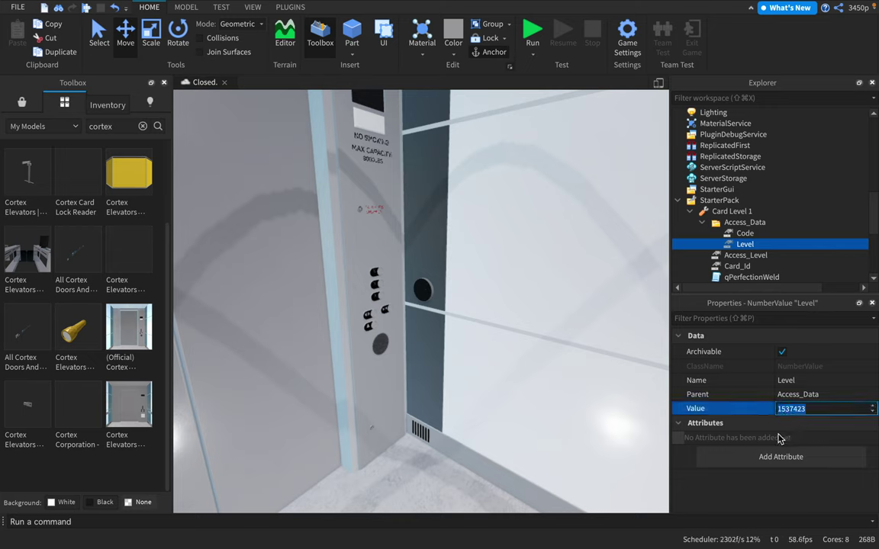
text(1)
key(Return)
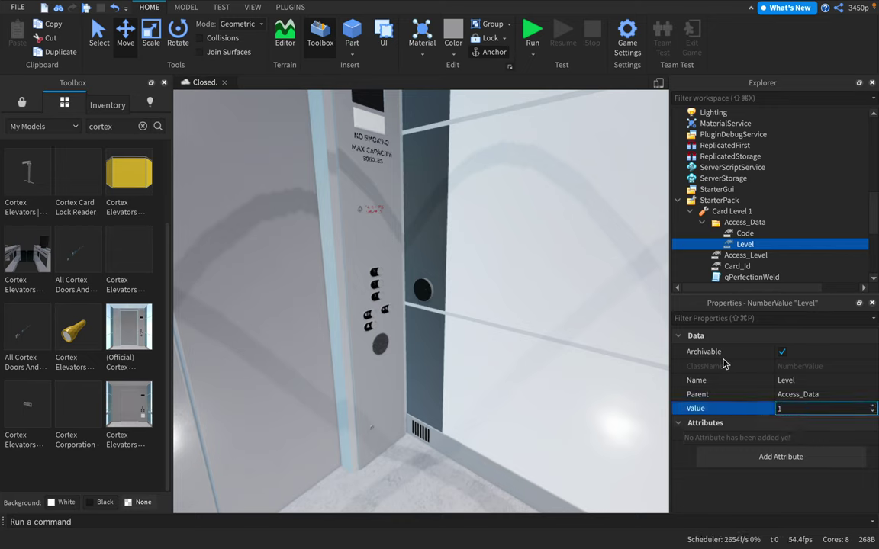
Undo the last change to the Level value in Access_Data.
scroll(708, 206, up, 5)
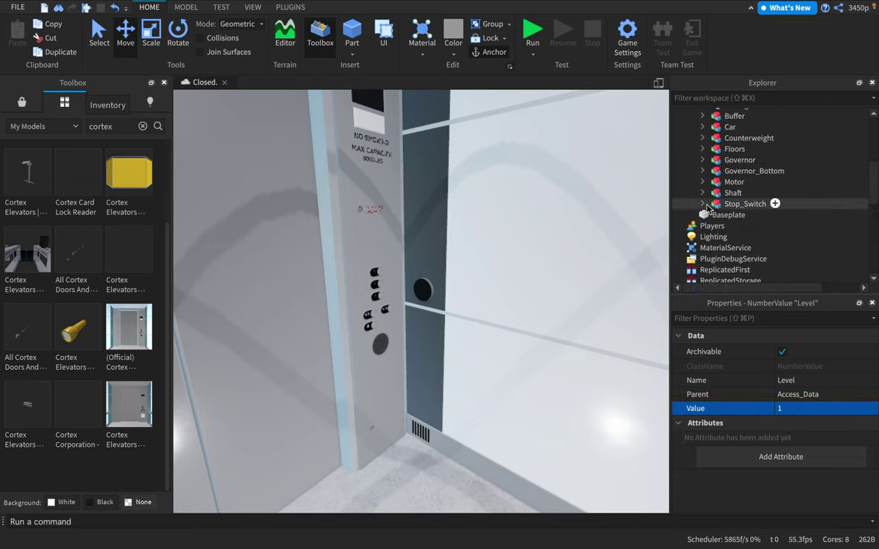
scroll(707, 205, right, 2)
key(super+z)
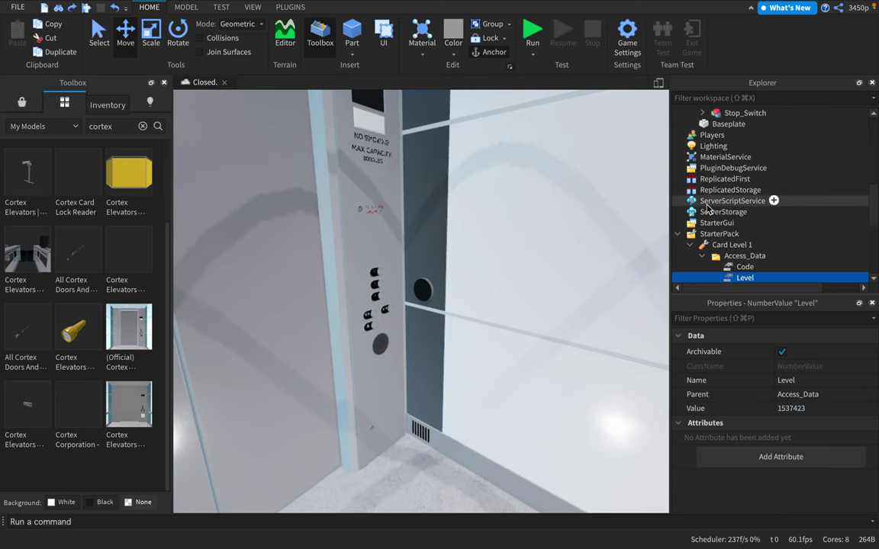
Check the access type and required level in the Card_Reader's Config module, then close it.
scroll(706, 205, up, 4)
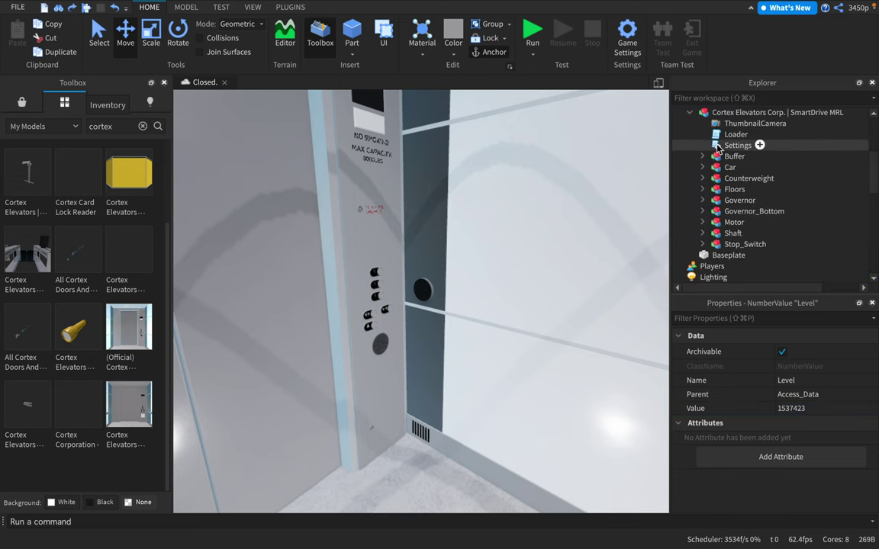
double_click(718, 146)
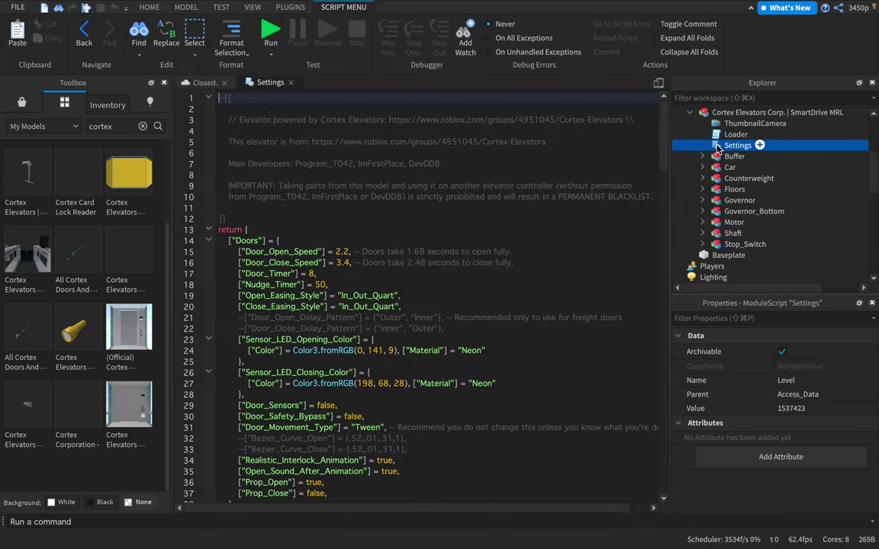
click(291, 83)
click(424, 296)
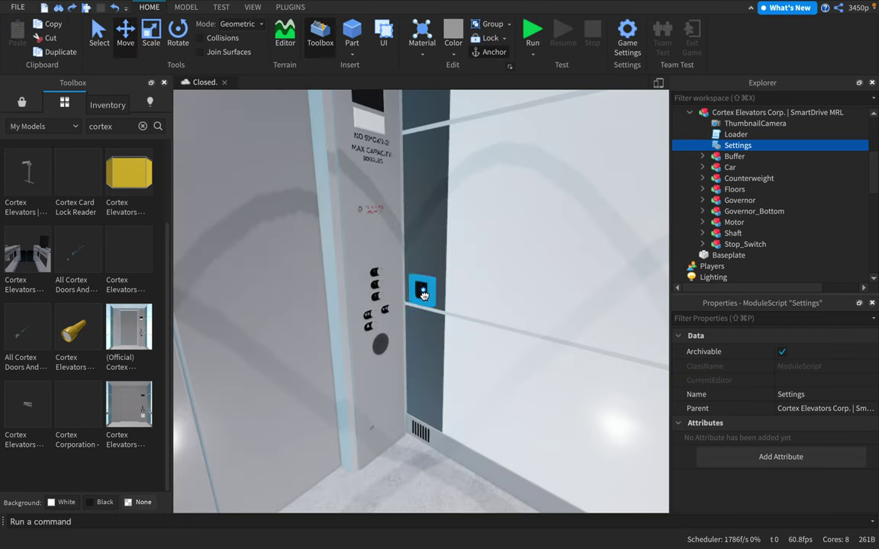
click(424, 295)
double_click(746, 135)
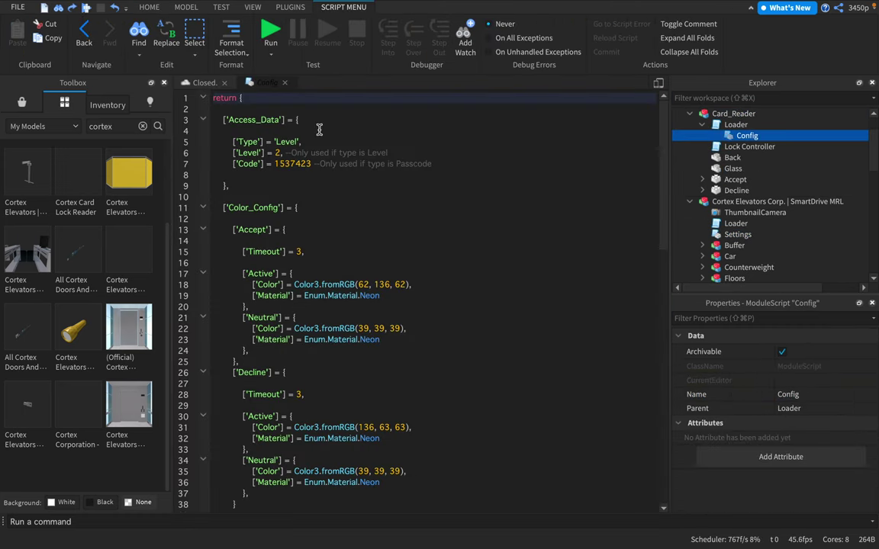
middle_click(260, 80)
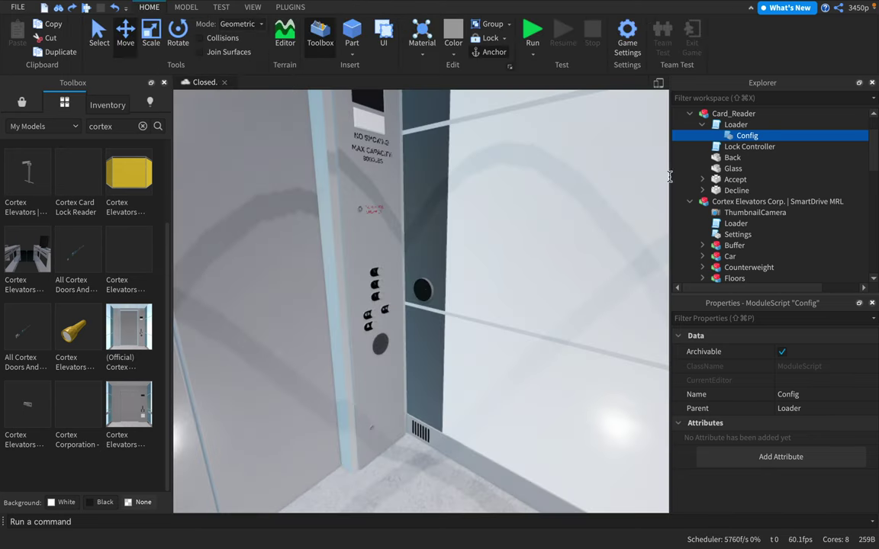
Change the Level value in Card Level 1's Access_Data folder to 1.
scroll(810, 196, down, 10)
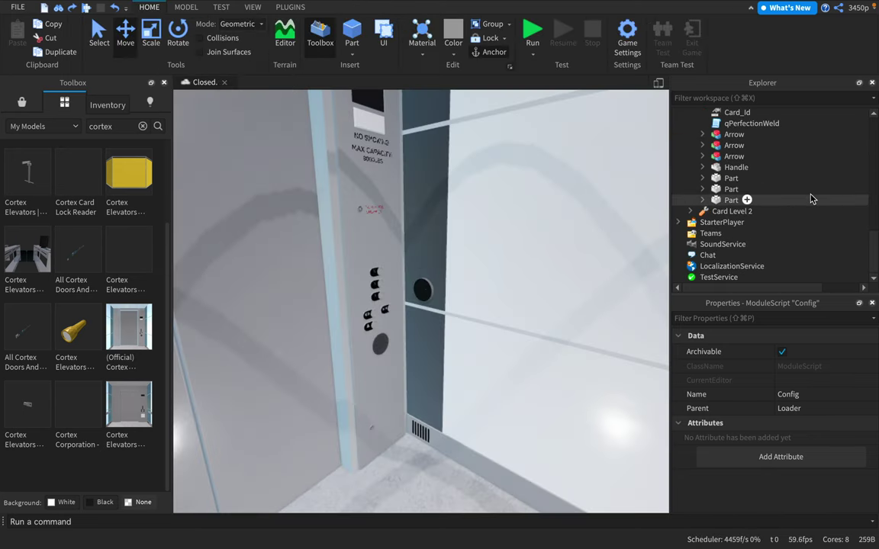
scroll(763, 196, up, 2)
click(730, 159)
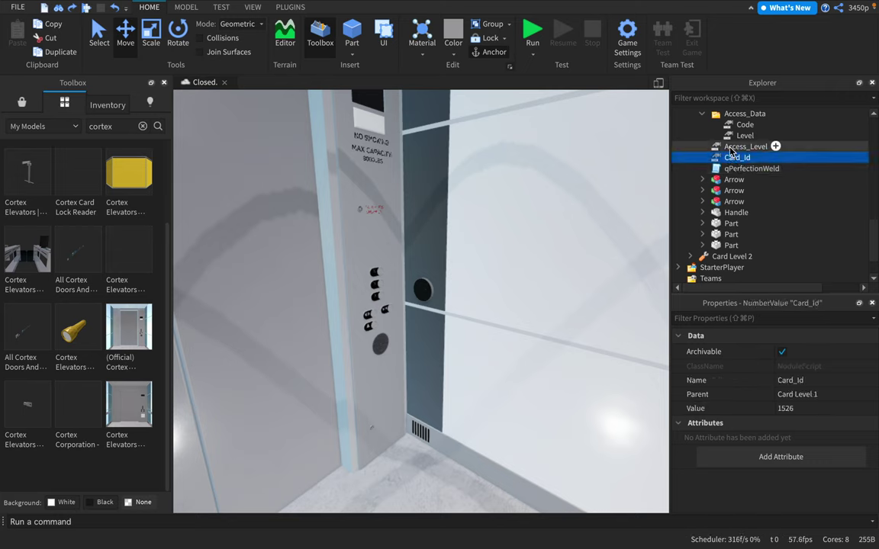
click(735, 145)
click(741, 136)
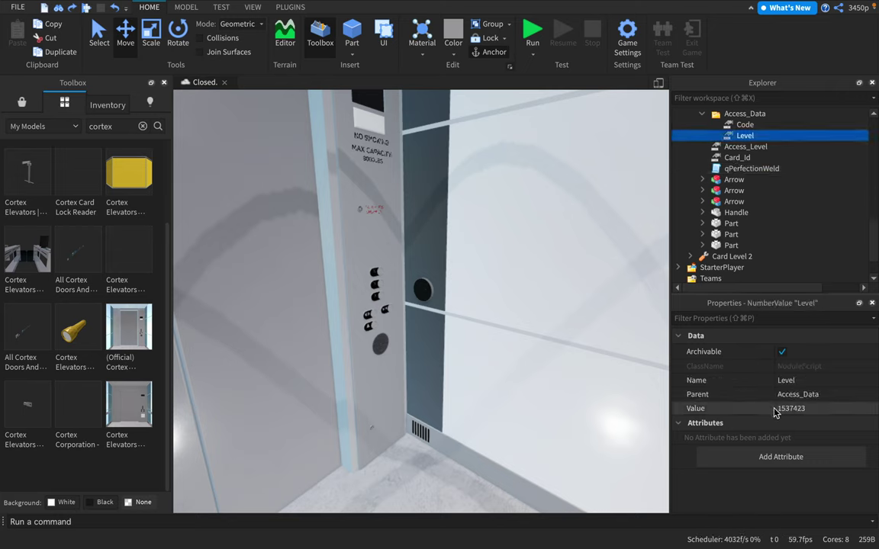
click(797, 411)
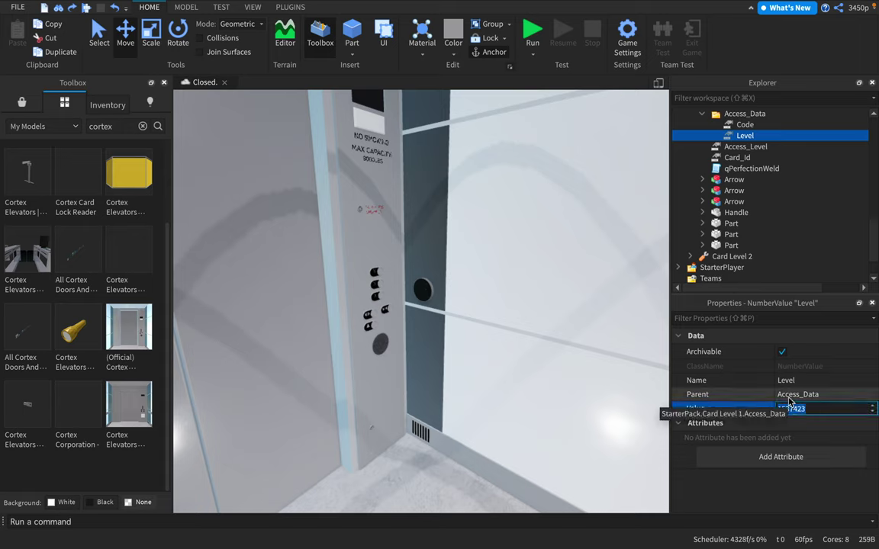
click(729, 126)
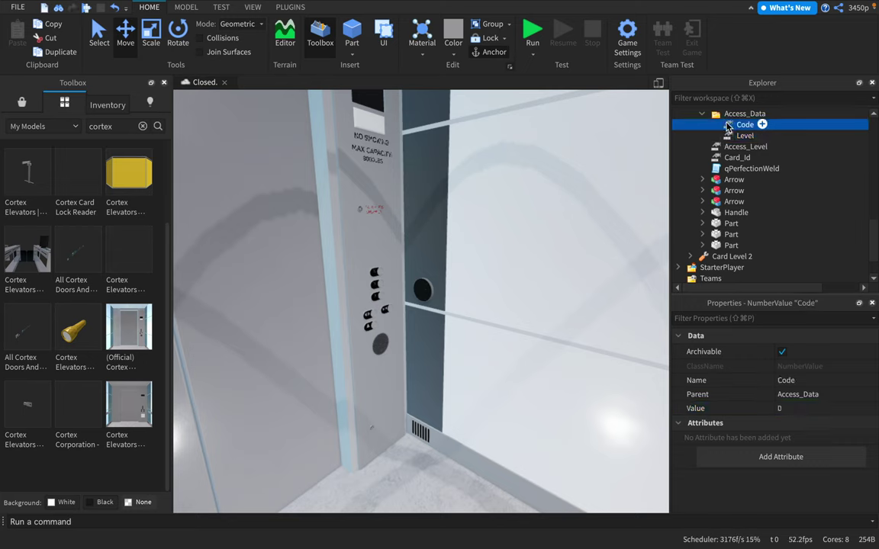
click(729, 135)
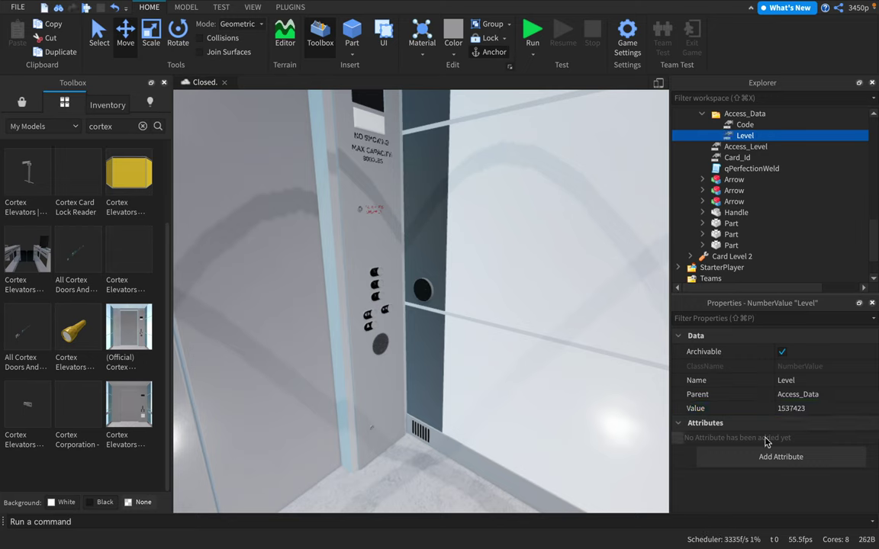
click(791, 411)
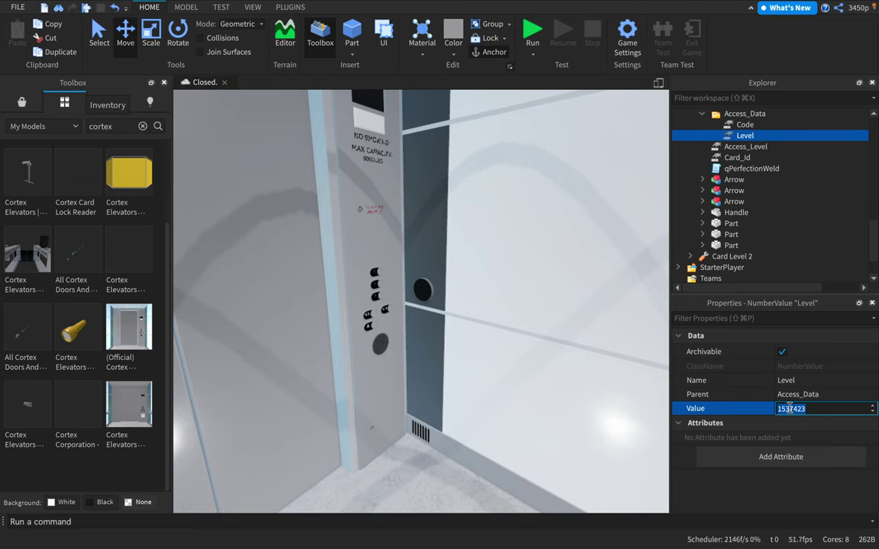
text(1)
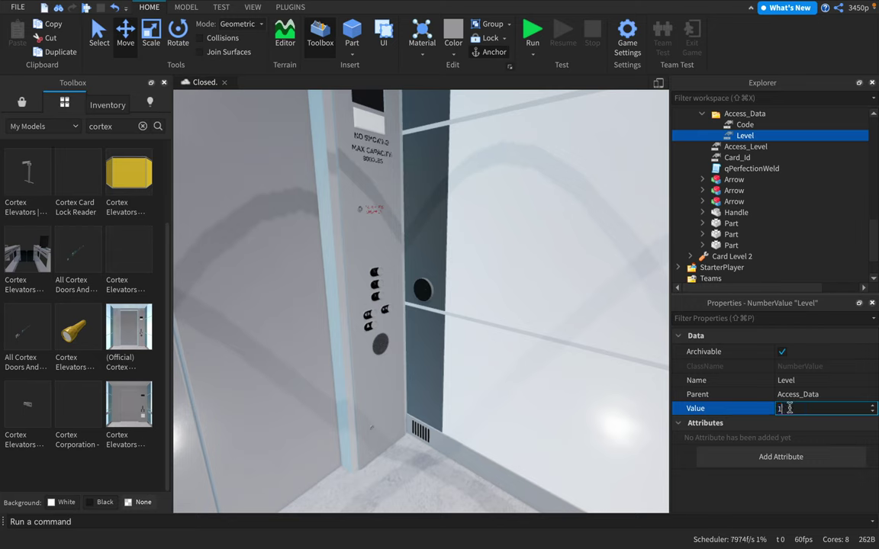
Set the Level value in the Access_Data folder of the Card Level 2 tool to 2.
click(711, 258)
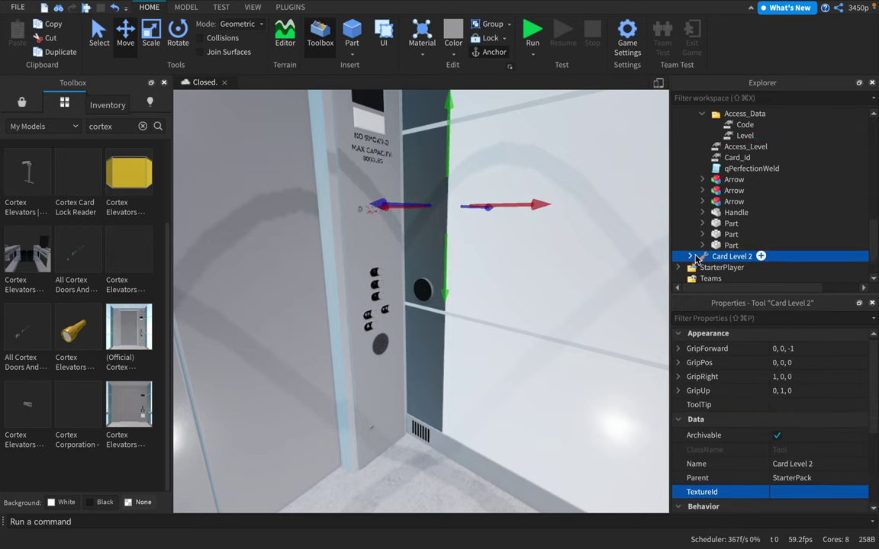
click(690, 256)
scroll(694, 244, down, 3)
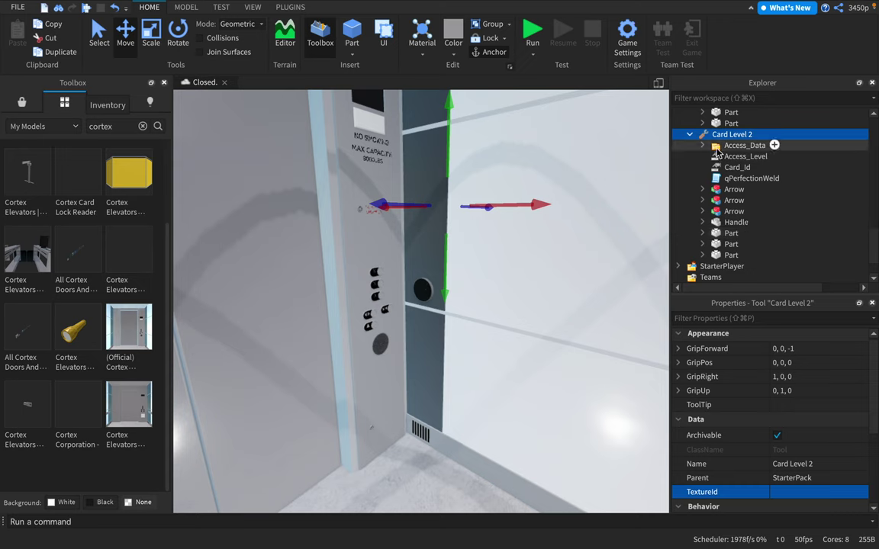
click(703, 146)
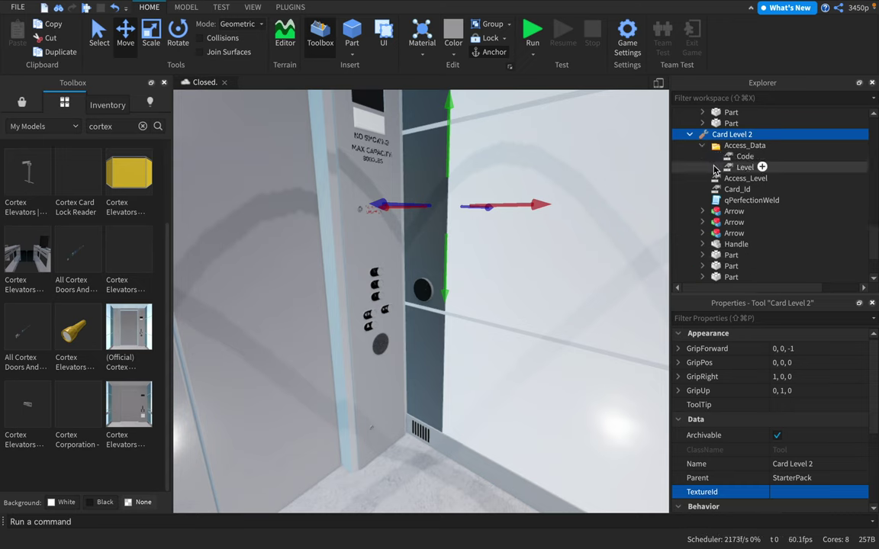
click(748, 168)
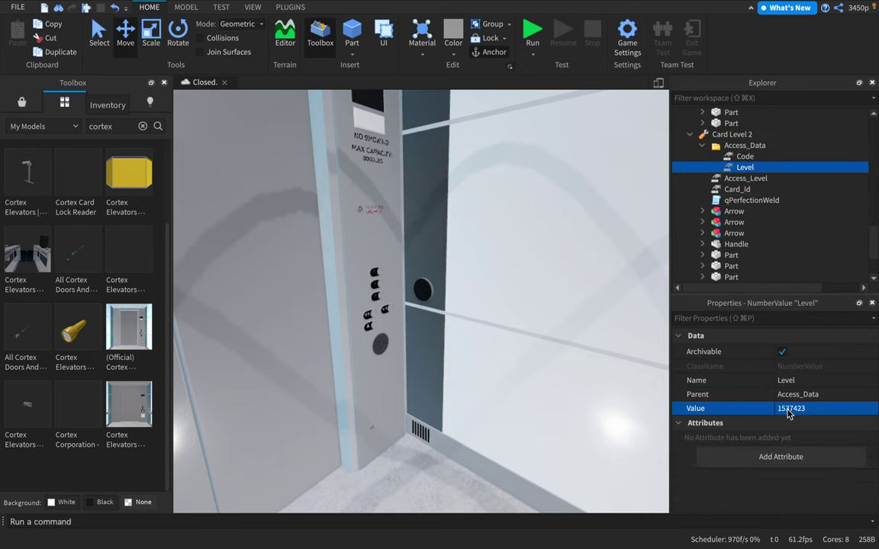
click(786, 408)
text(1)
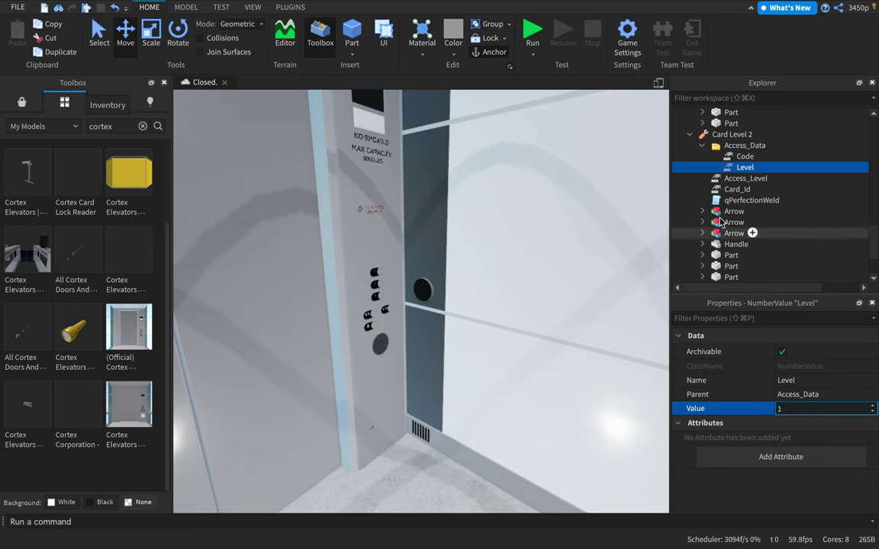
key(BackSpace)
text(2)
key(Return)
Set the Access_Level value of the Card Level 2 tool to 2.
click(729, 177)
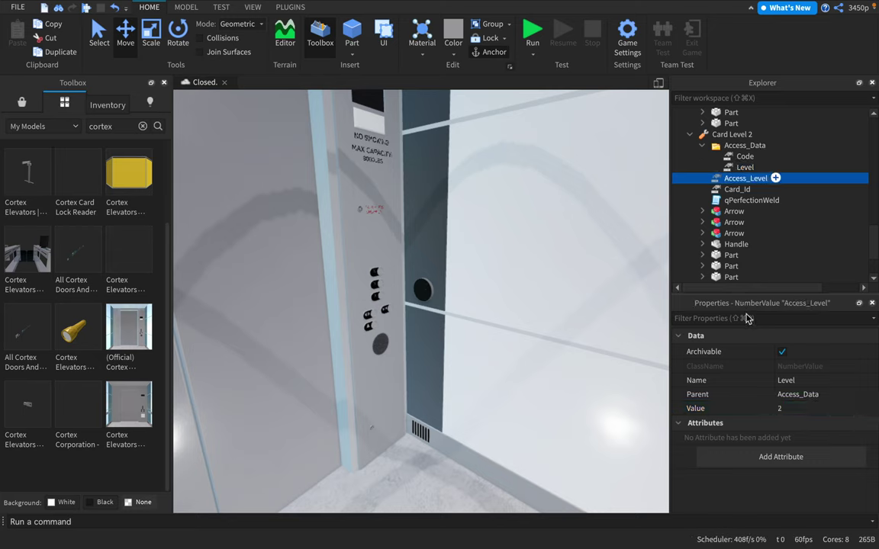
click(755, 408)
text(2)
key(Return)
Move the Card_Reader model into the SmartDrive elevator's Car model and open its Config module.
click(427, 285)
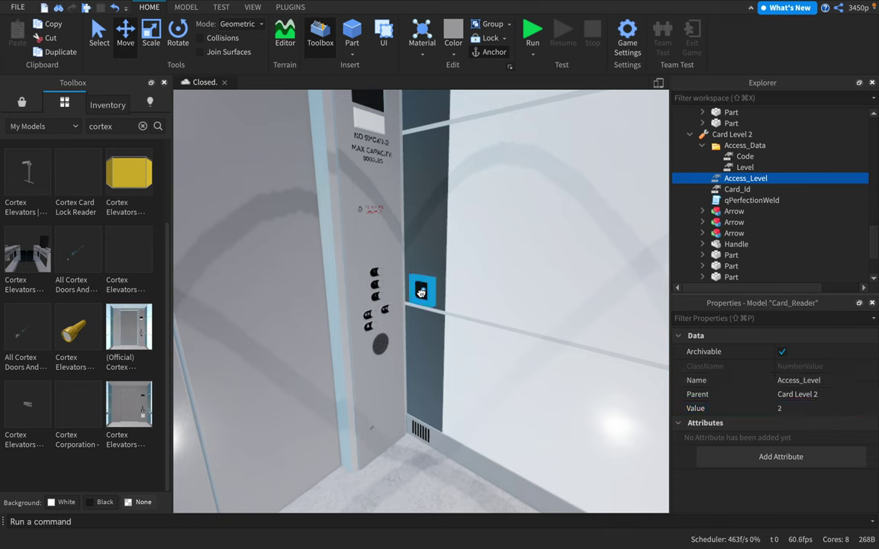
drag(715, 118, 729, 256)
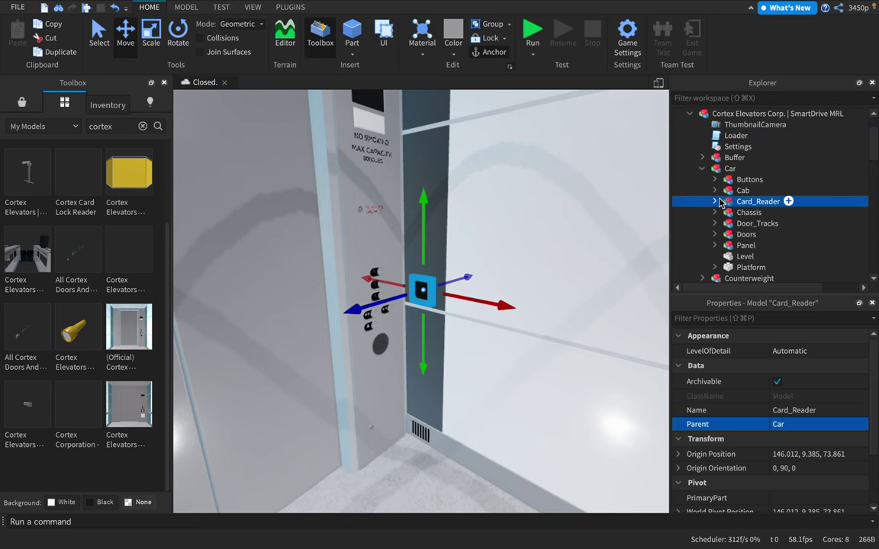
click(714, 202)
click(726, 212)
double_click(771, 222)
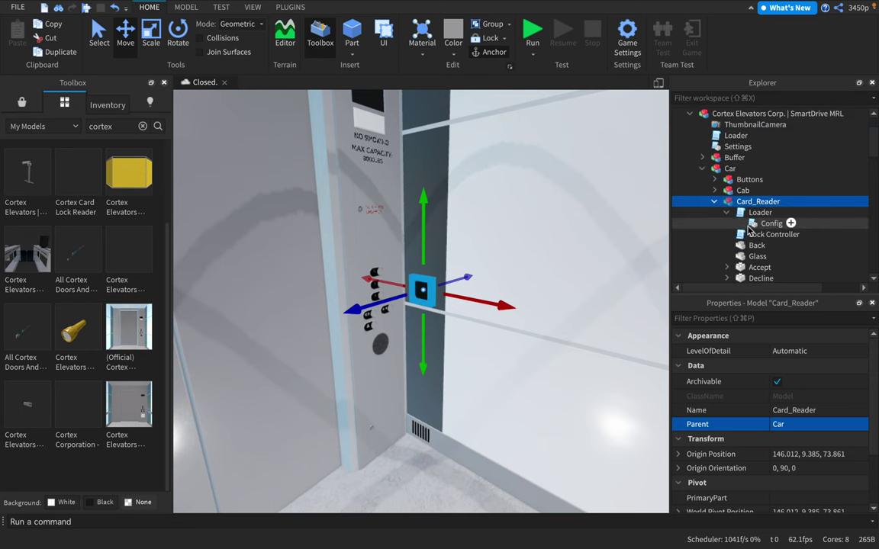
Examine the Active and Neutral color settings for Accept and Decline in the Config module's Color_Config section.
click(374, 284)
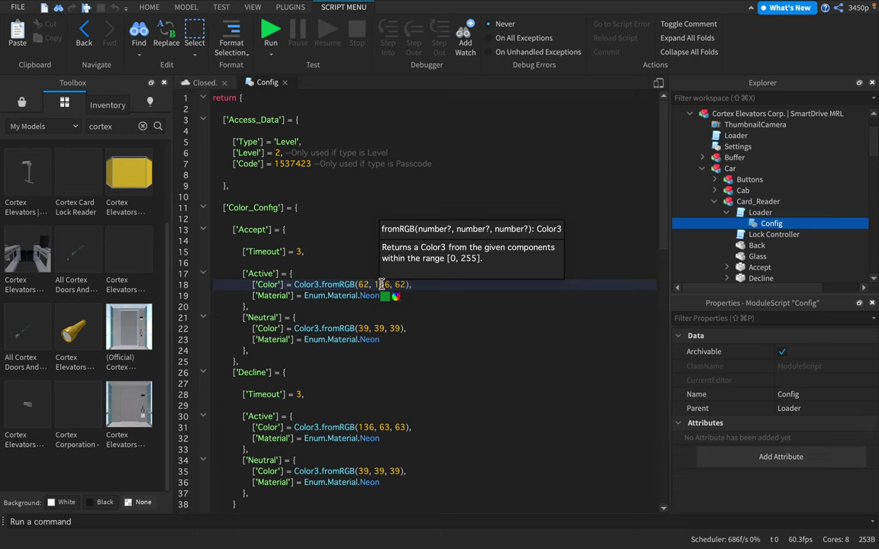
click(384, 363)
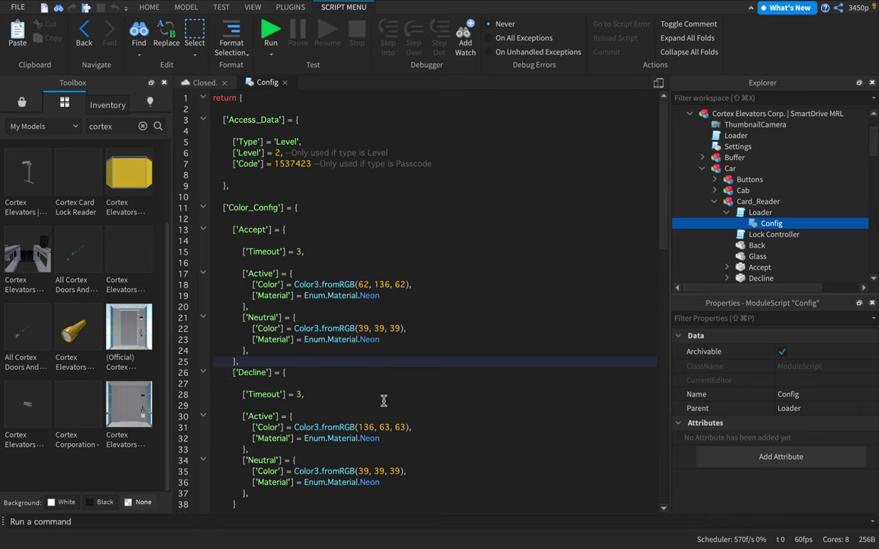
scroll(375, 413, down, 1)
scroll(376, 412, down, 1)
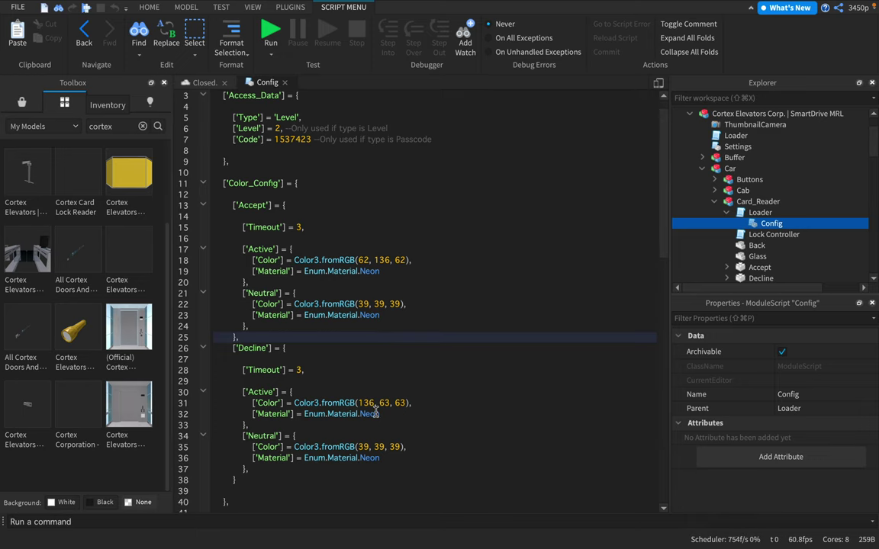
click(375, 402)
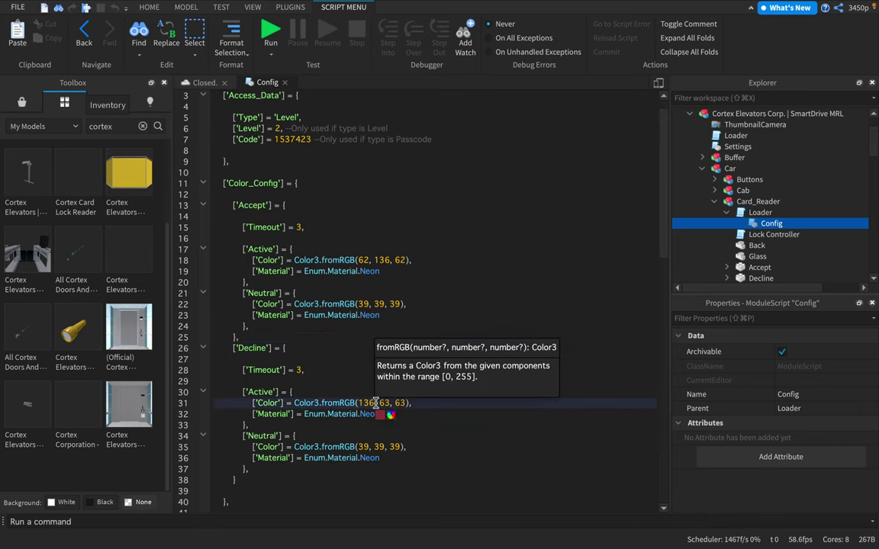
click(383, 446)
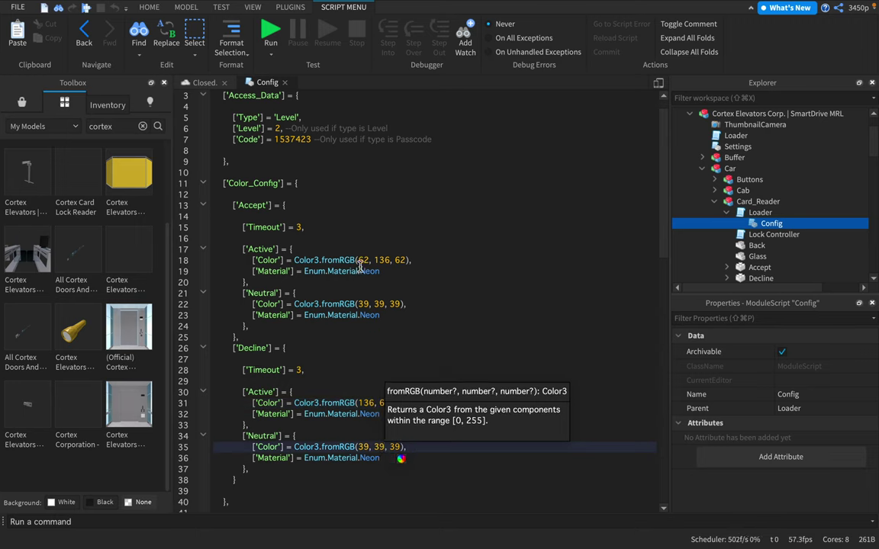
scroll(358, 264, up, 1)
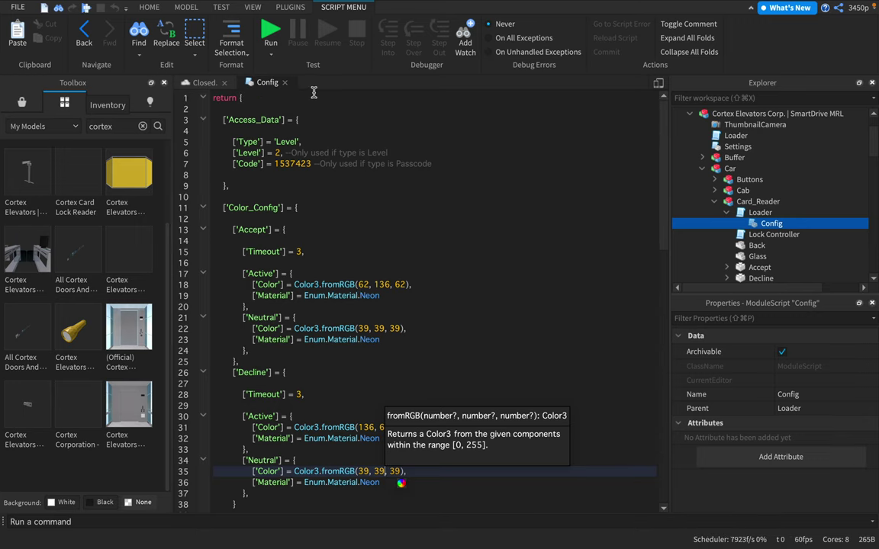
Close the Config script and lower the whole SmartDrive elevator model to an origin height of about 21.87.
click(285, 82)
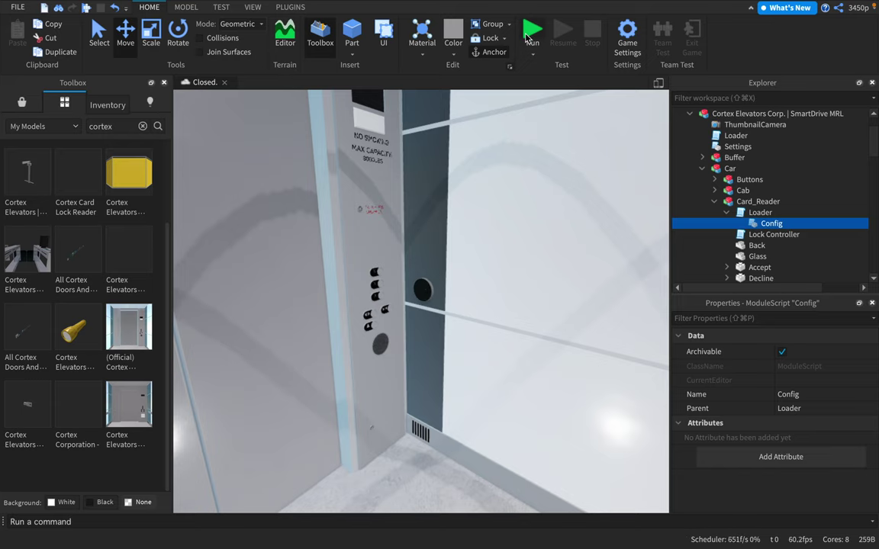
right_drag(337, 299, 337, 287)
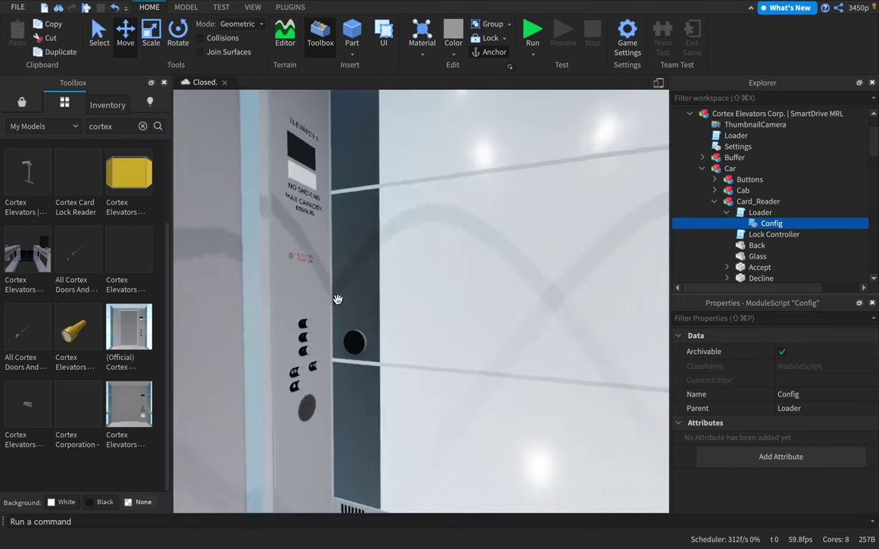
key(w)
right_drag(337, 299, 336, 304)
key(s)
click(395, 273)
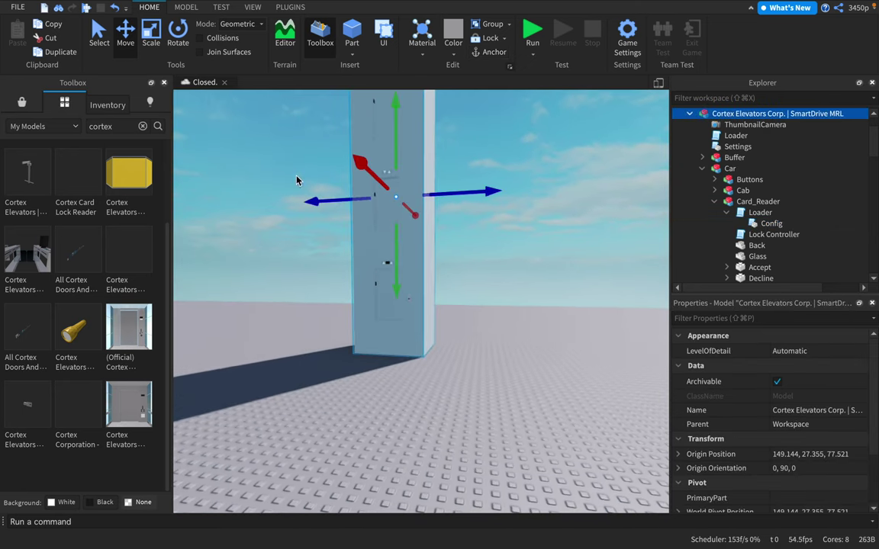
drag(399, 255, 396, 267)
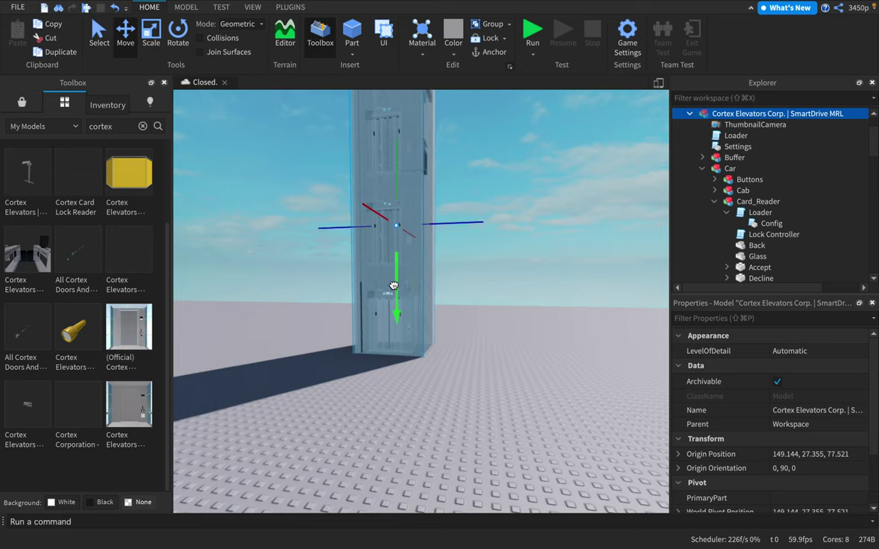
drag(393, 286, 392, 284)
Inspect the inside of the elevator shaft up close, including the rope constraint of the TC_A part.
key(w)
mouse_move(393, 285)
right_down()
mouse_move(398, 275)
mouse_move(394, 284)
mouse_move(463, 290)
mouse_move(393, 285)
right_up()
key(w)
key(s)
key(w)
key(s)
key(e)
key(q)
key(w)
key(s)
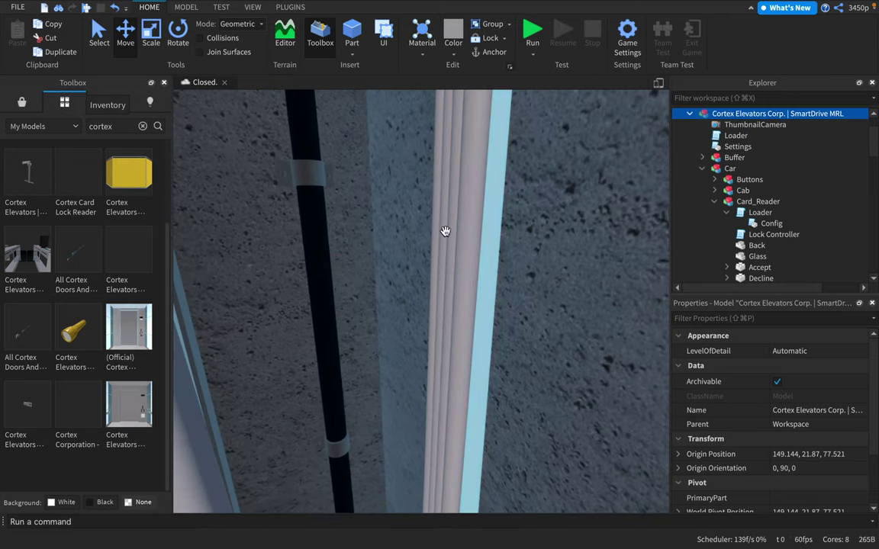
click(453, 247)
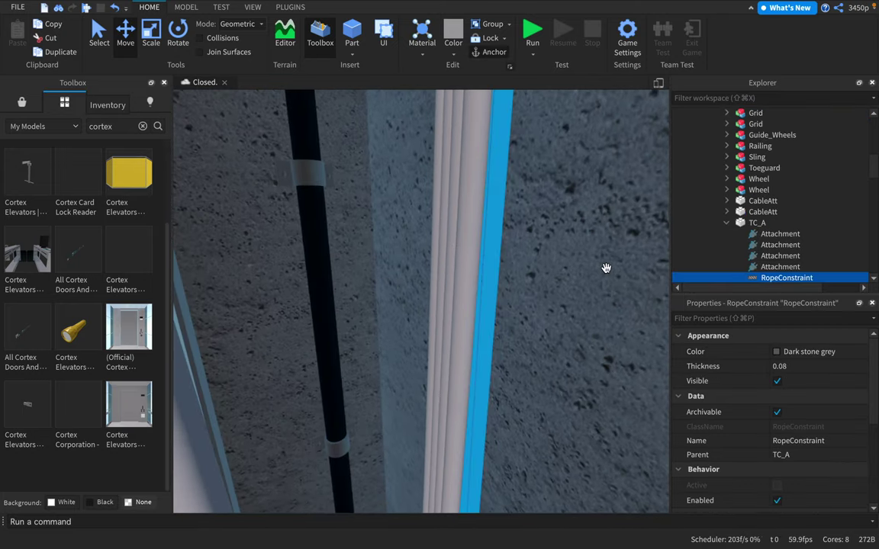
Start a Play Here test session in front of the elevator's ground-floor doors and raise the sound volume.
key(s)
right_drag(606, 267, 605, 273)
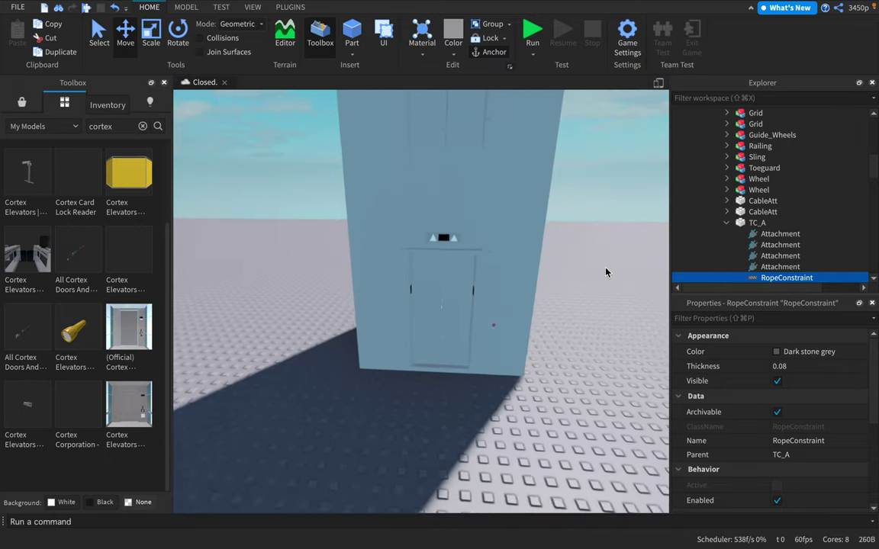
key(s)
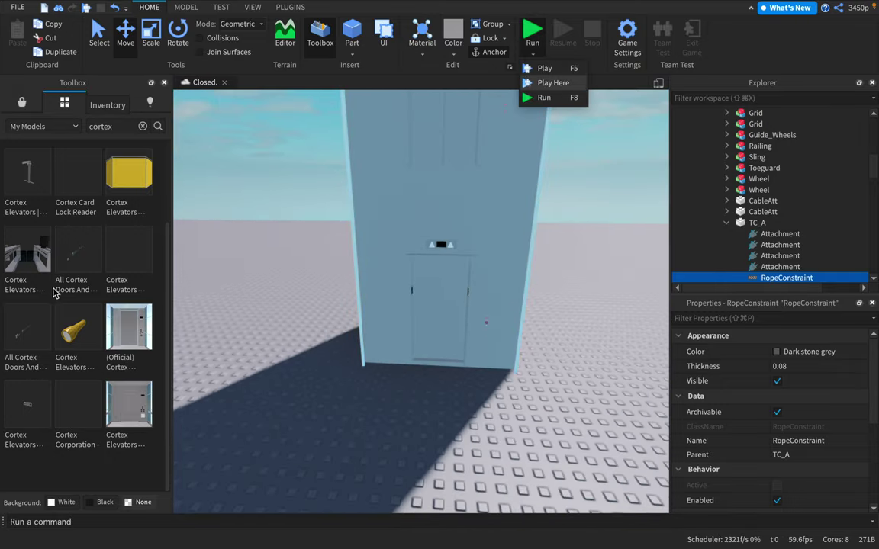
key(Return)
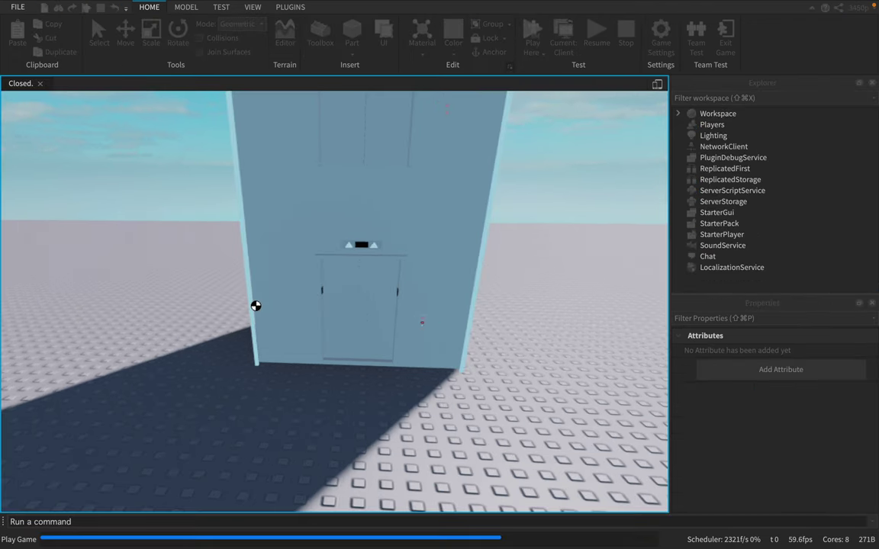
key(XF86AudioRaiseVolume)
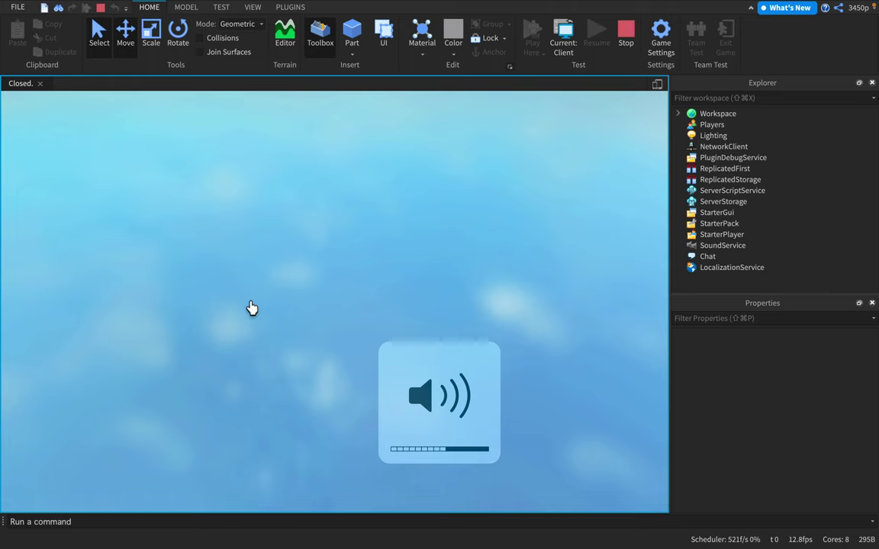
key(XF86AudioRaiseVolume)
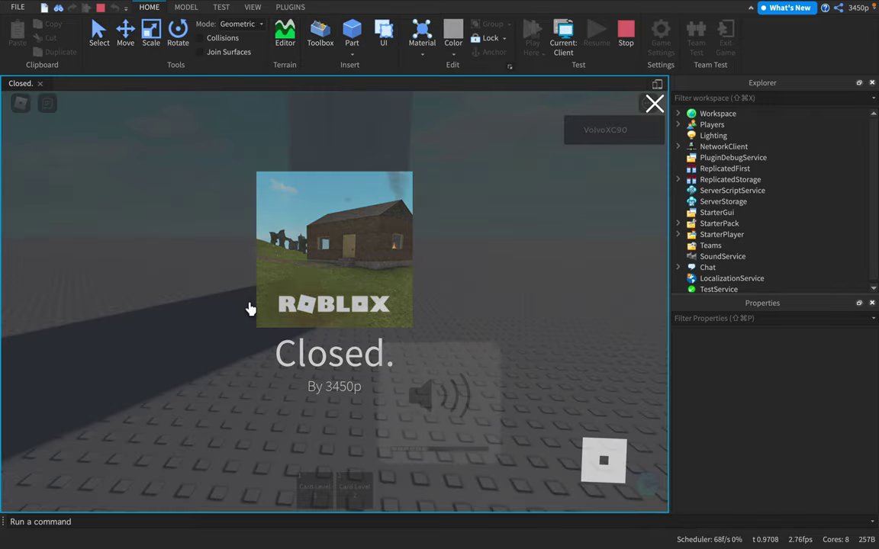
Walk the avatar to the ground-floor landing and call the elevator from the hall station beside the doors.
scroll(324, 319, up, 10)
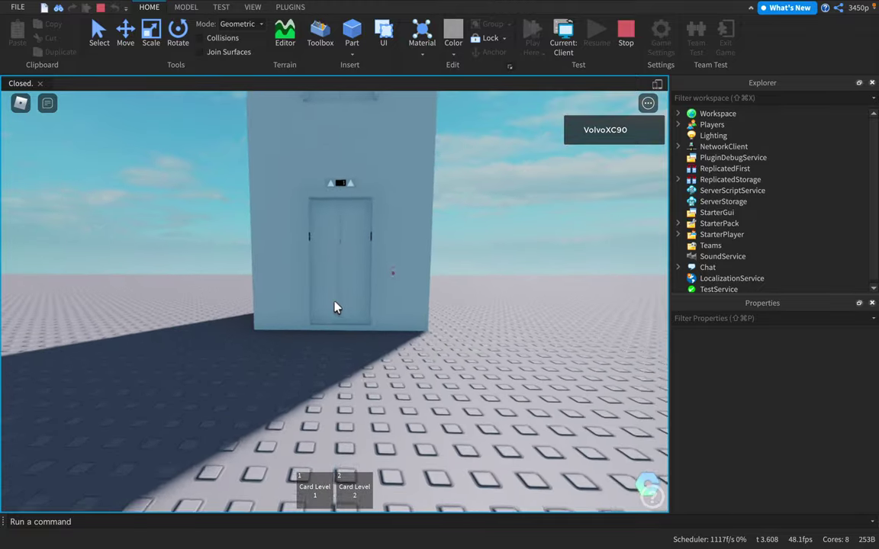
key(w)
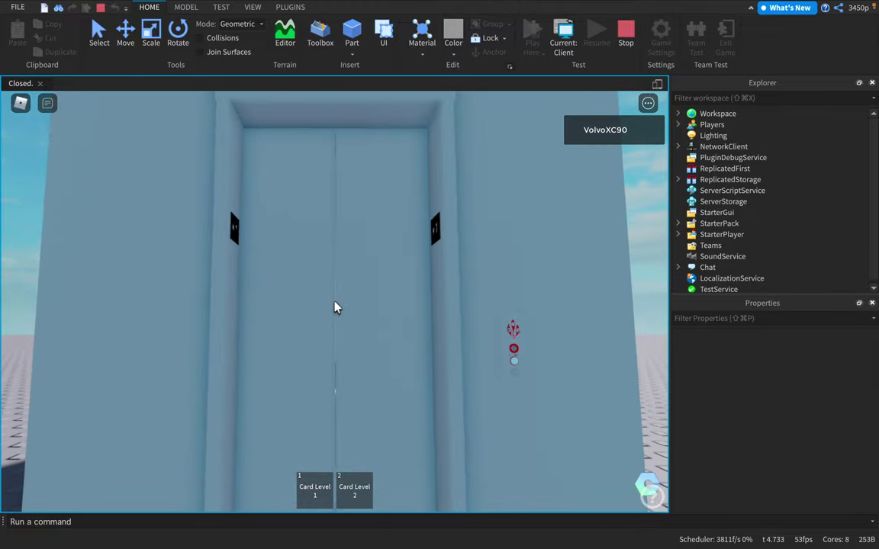
key(XF86AudioRaiseVolume)
key(s)
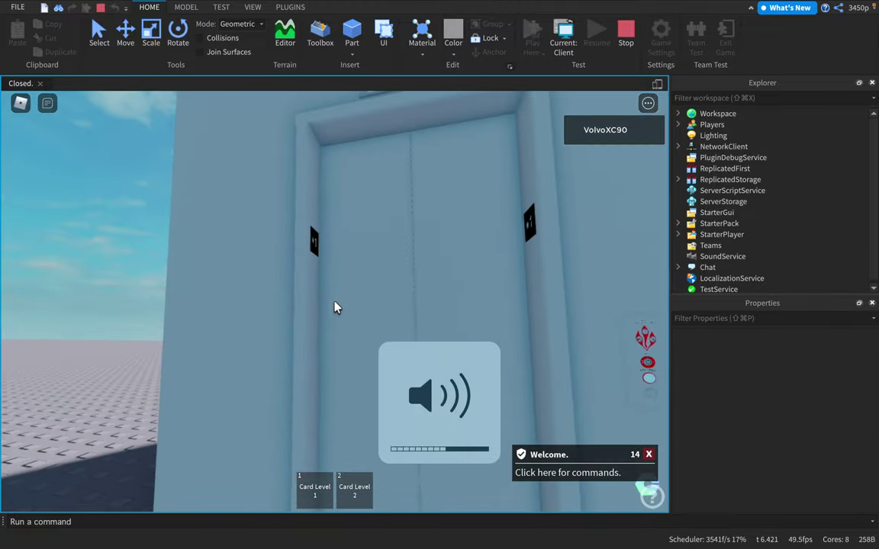
right_drag(334, 302, 334, 302)
key(w)
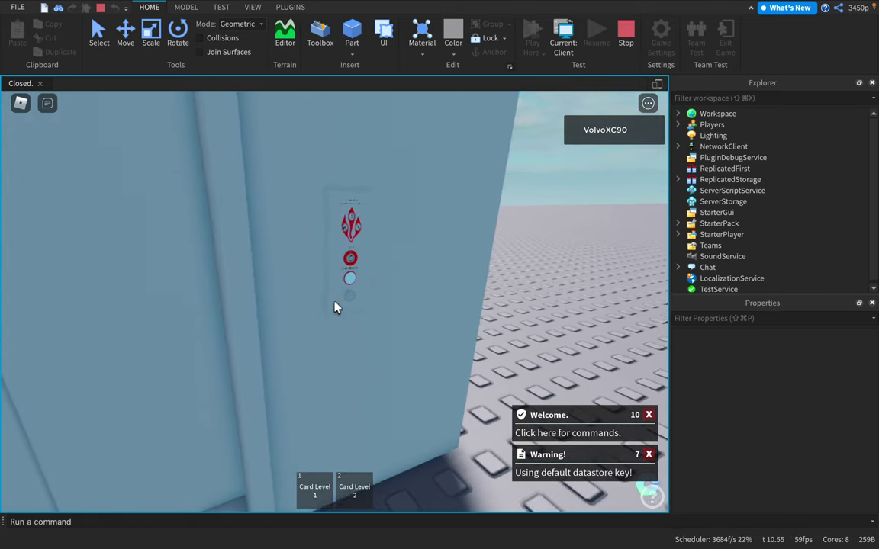
right_drag(335, 302, 334, 302)
scroll(334, 302, down, 10)
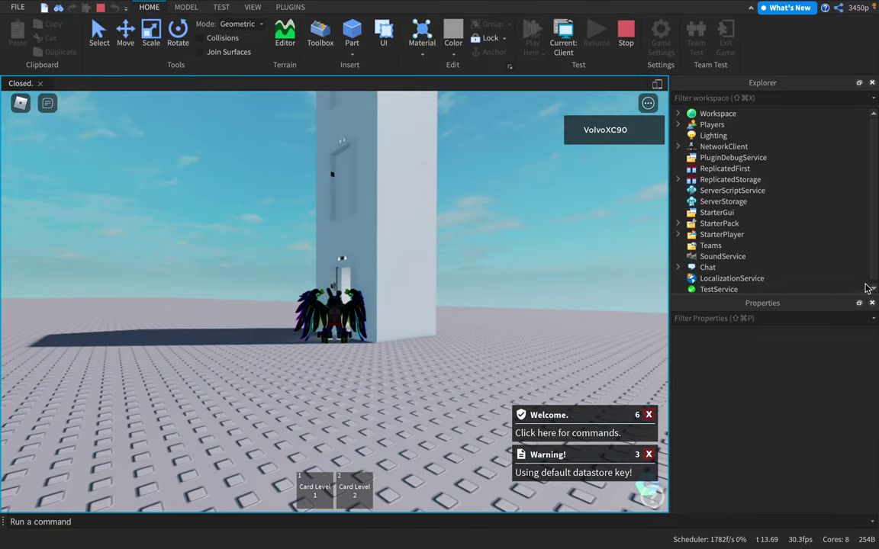
Close the Explorer and Properties panels and walk into the elevator car up to its card reader.
click(872, 84)
scroll(503, 233, up, 5)
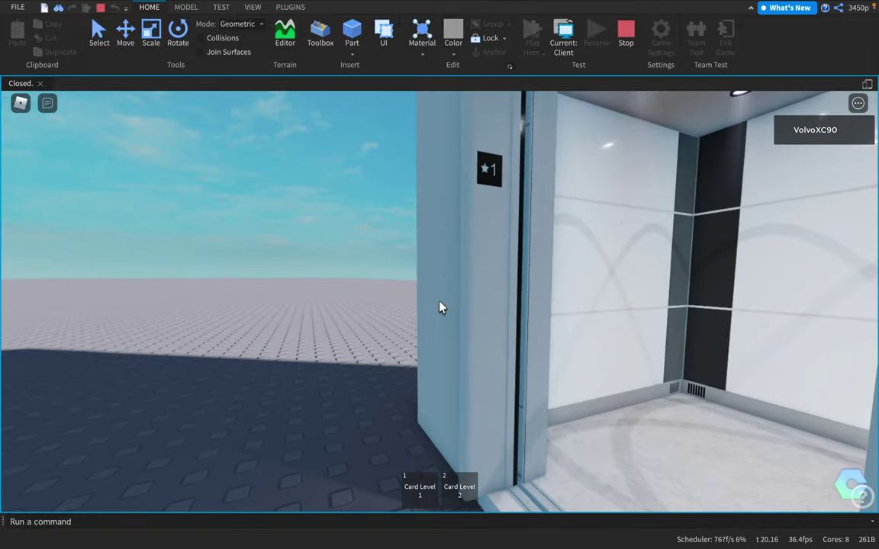
key(w)
key(w)
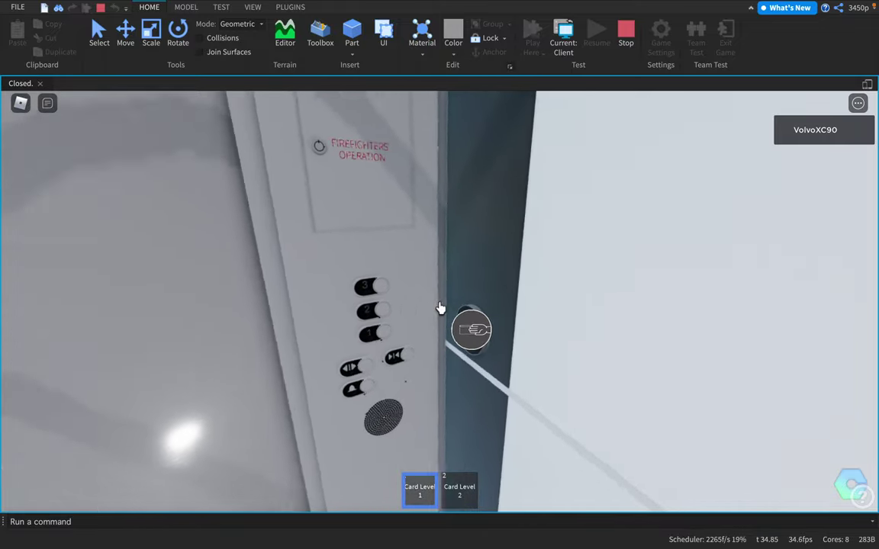
Test the Card Level 1 tool on the car's card reader and put the card away.
key(s)
key(w)
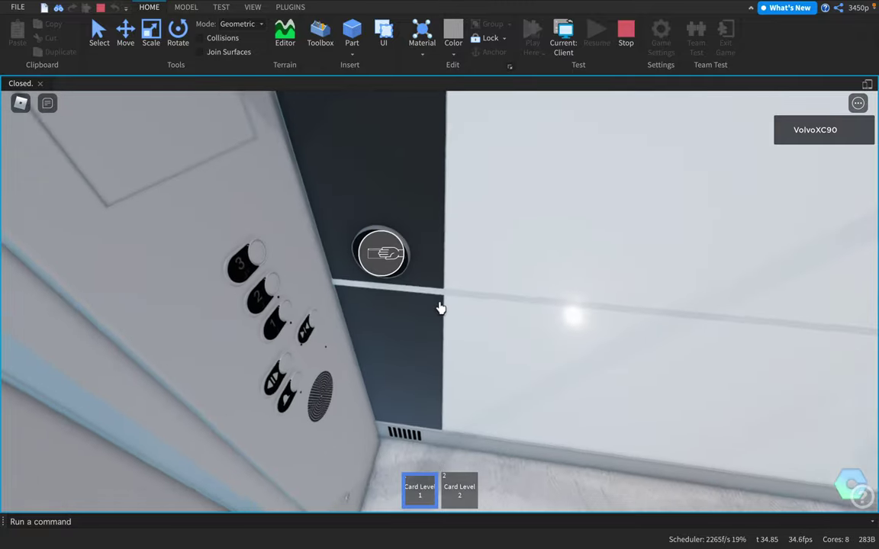
key(w)
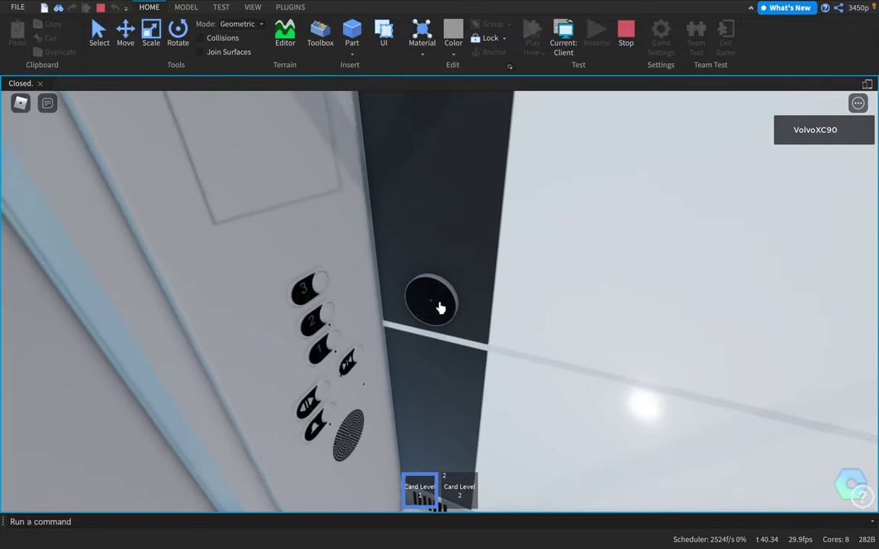
key(1)
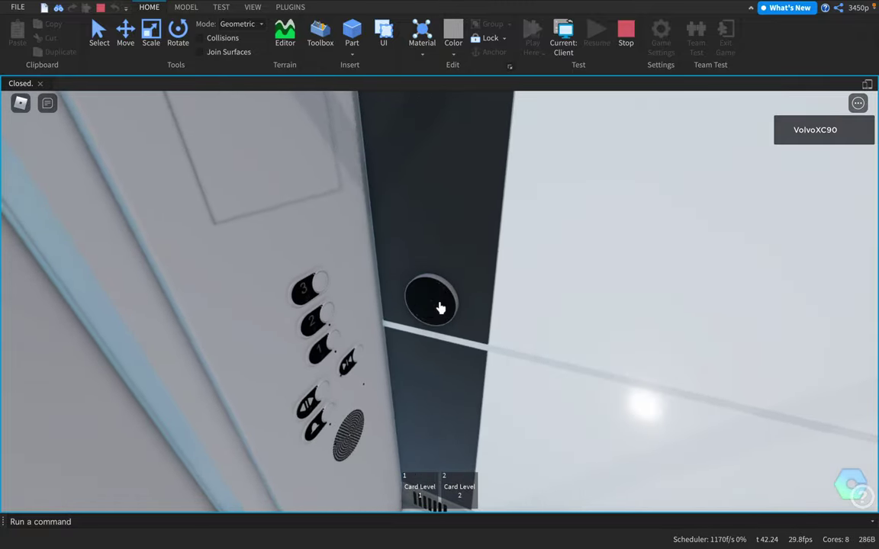
key(s)
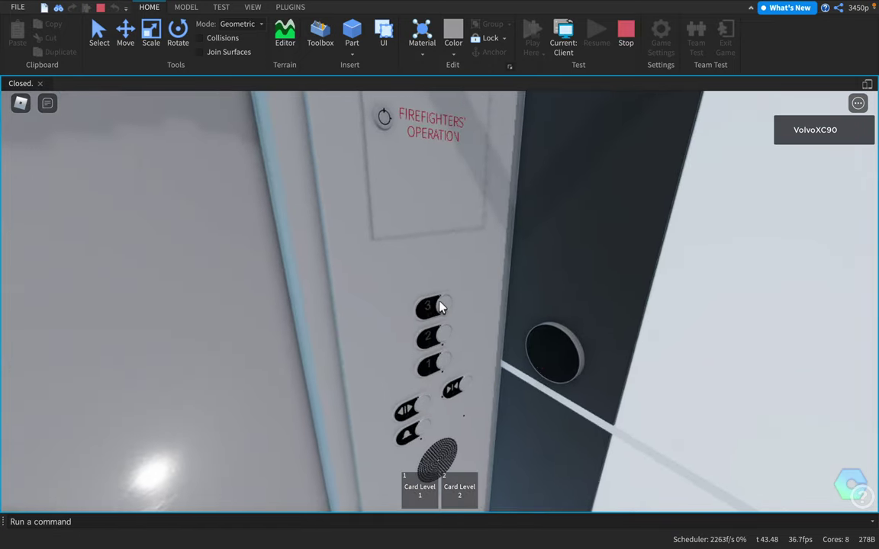
Scan the Card Level 2 tool at the car's card reader, put it away and ride to floor 3.
key(w)
key(2)
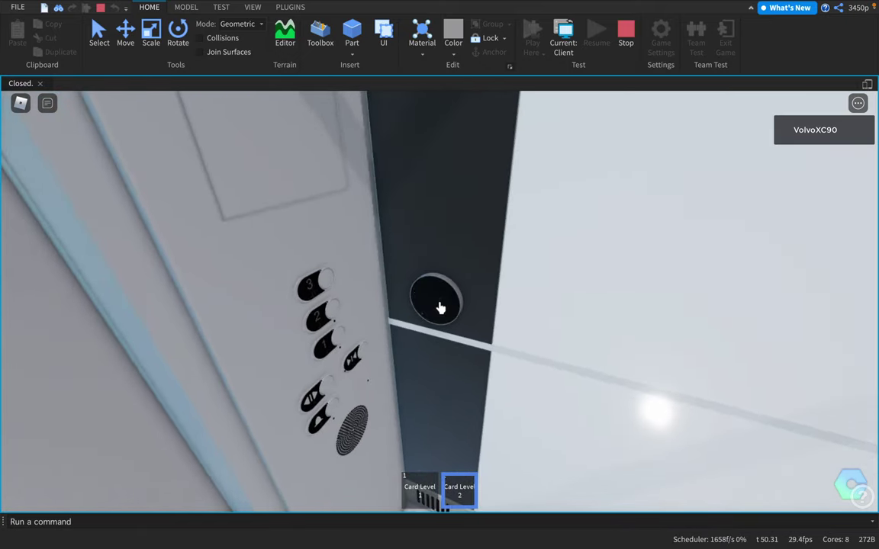
click(440, 306)
key(2)
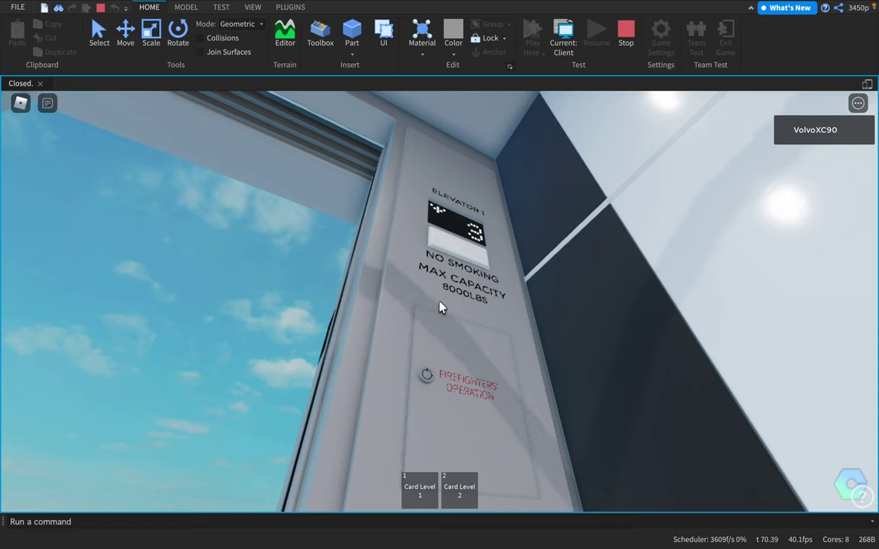
Send the elevator from floor 3 to floor 1, close its doors and ride down.
right_drag(440, 302, 440, 302)
key(s)
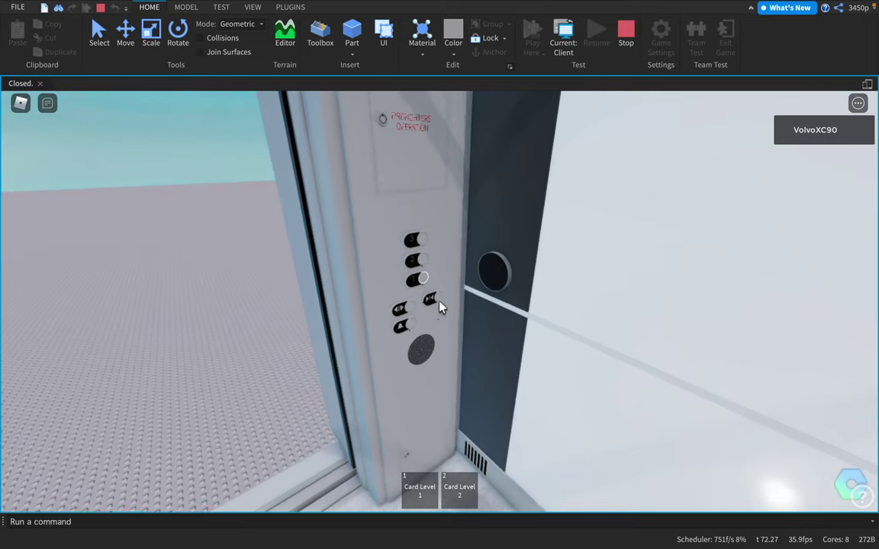
click(439, 302)
key(s)
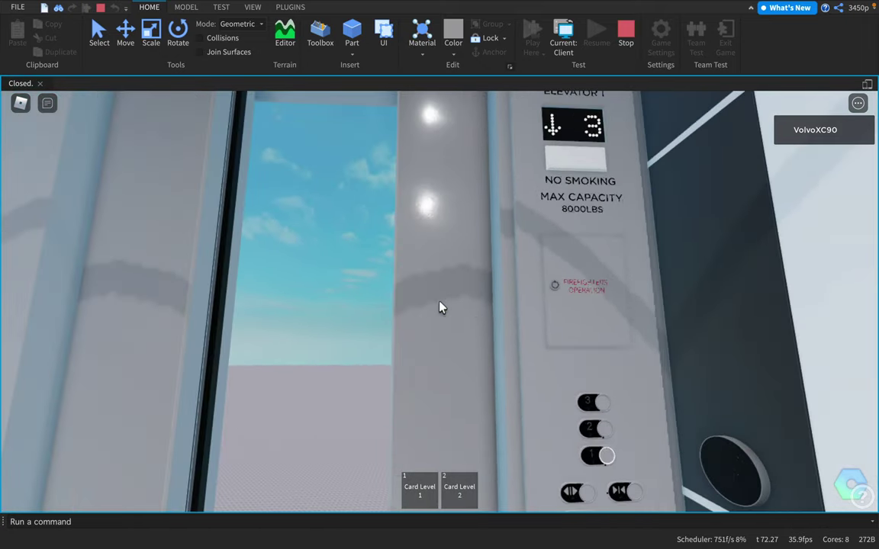
key(d)
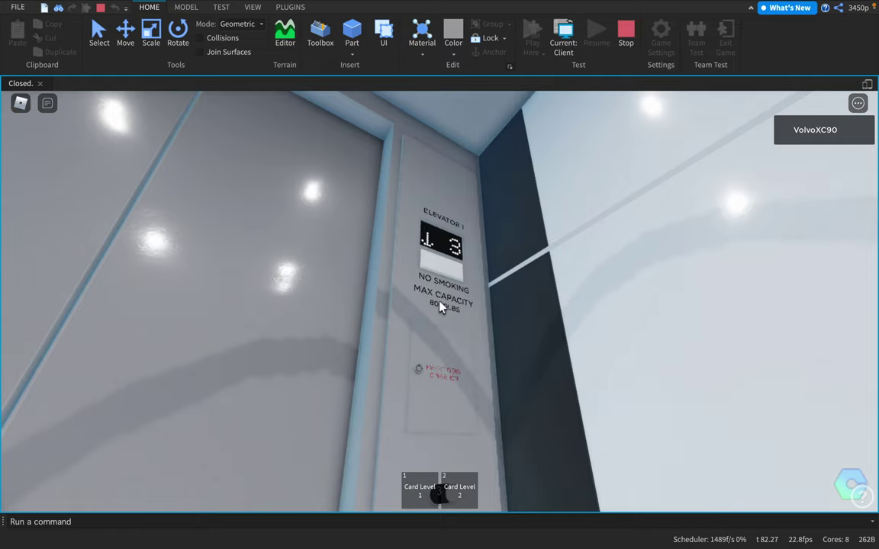
scroll(439, 306, down, 2)
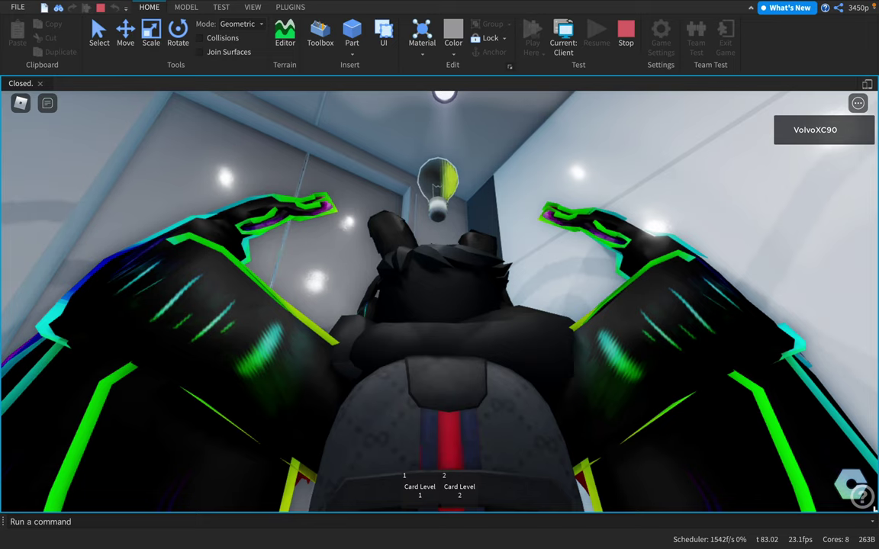
scroll(640, 396, up, 3)
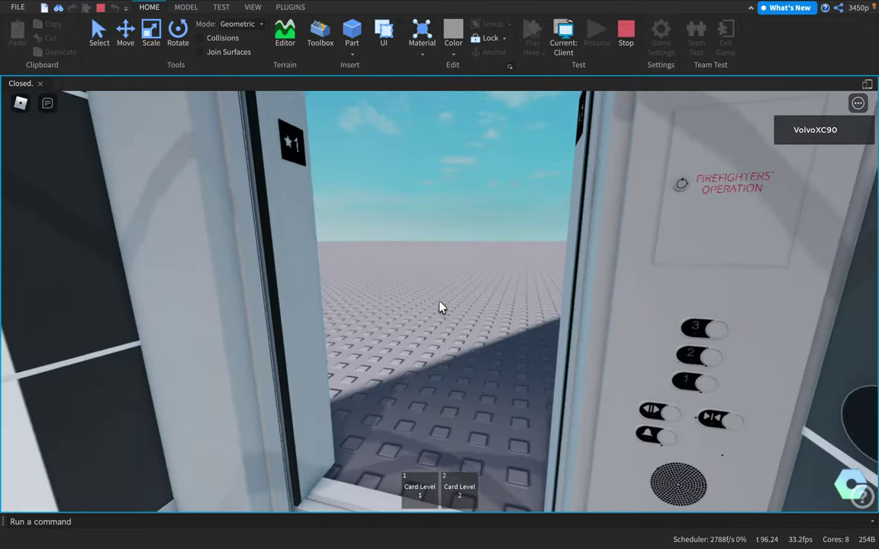
Walk out of the car at floor 1 and view the avatar from the front, outside the elevator.
key(w)
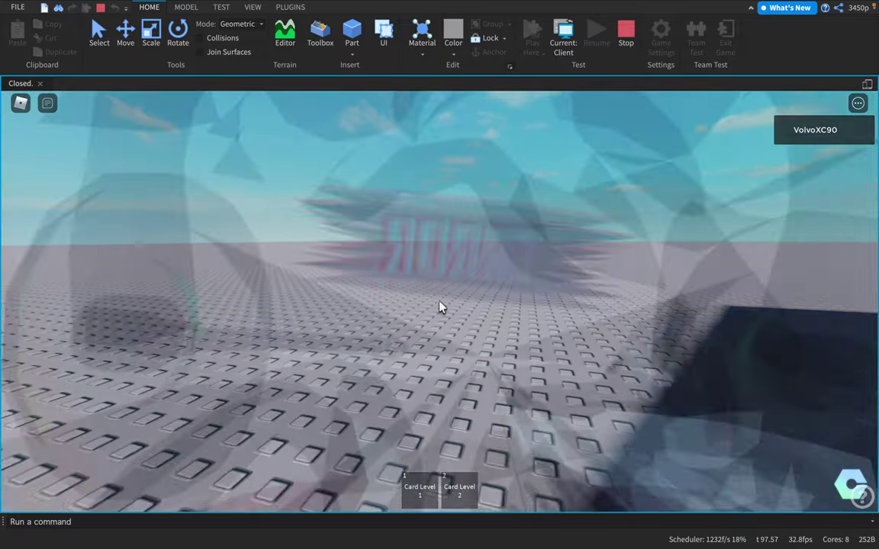
scroll(440, 302, down, 10)
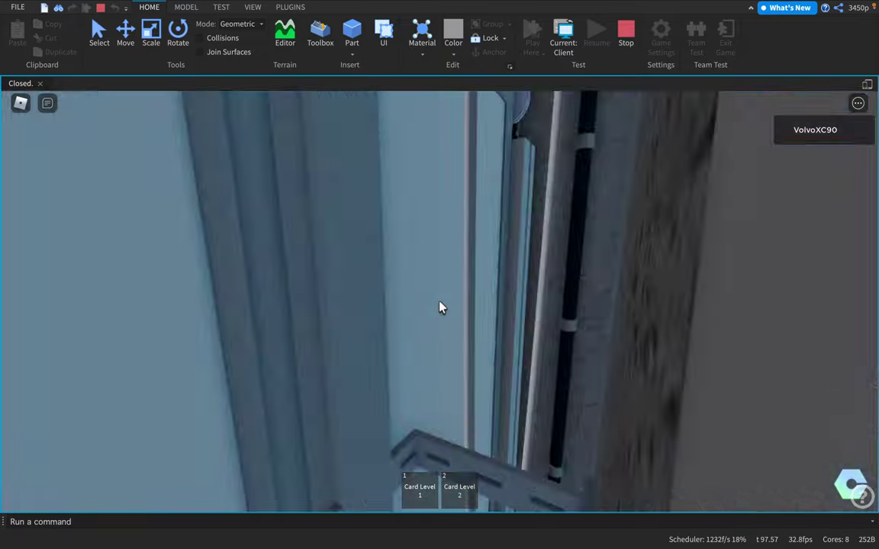
right_drag(439, 302, 439, 302)
scroll(439, 302, up, 3)
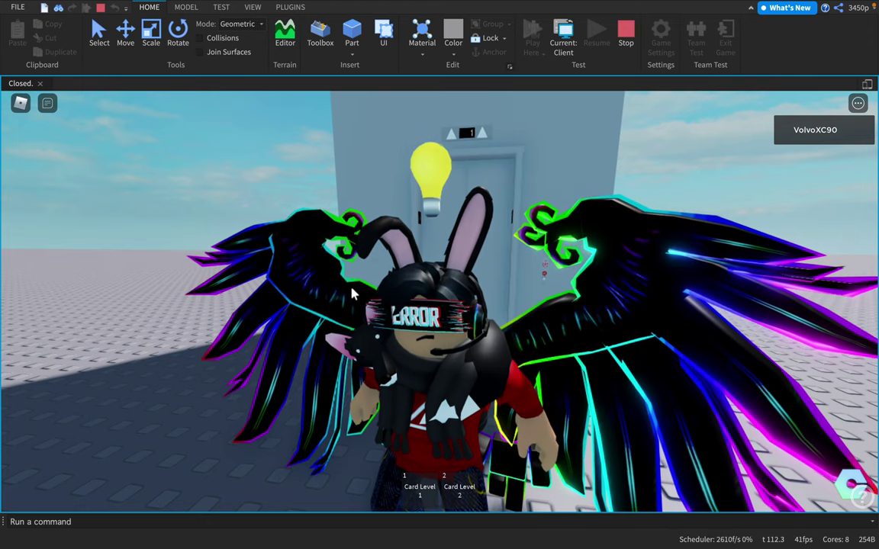
Make the avatar wave by sending the chat command "/e wave".
key(slash)
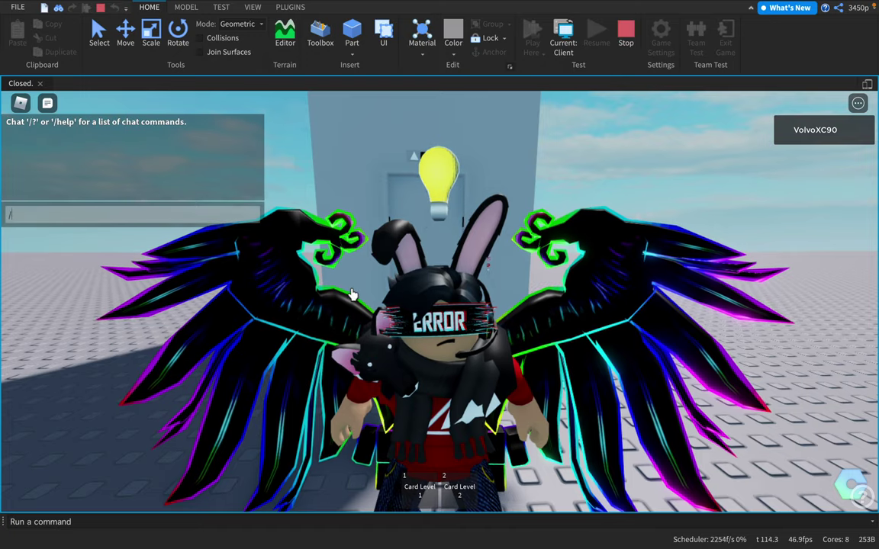
text(e wave)
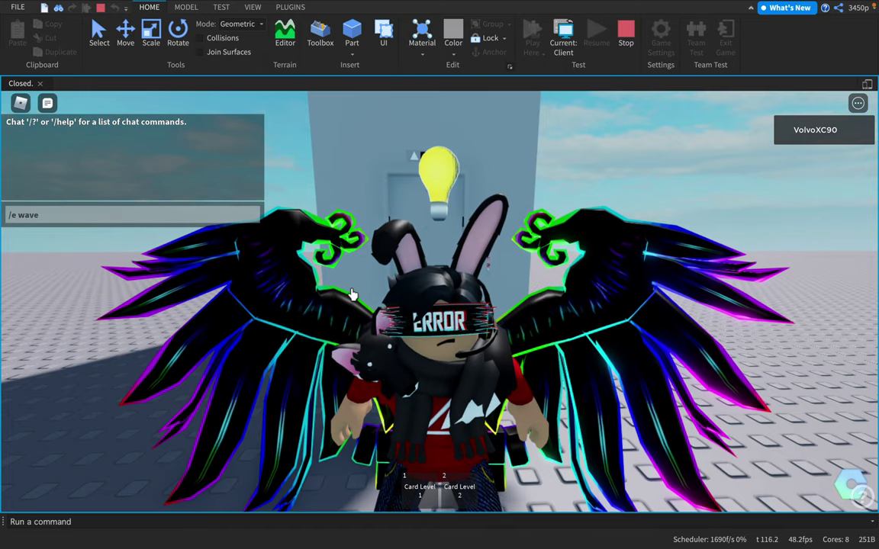
key(Return)
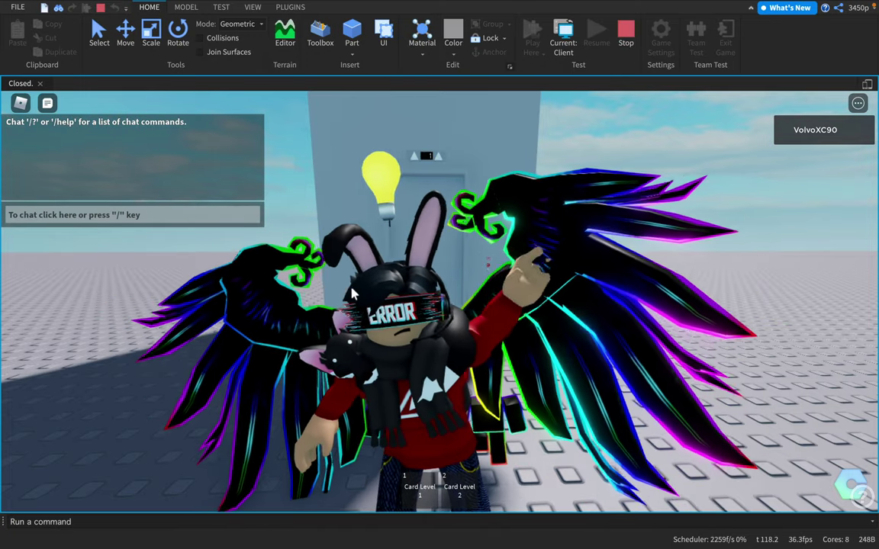